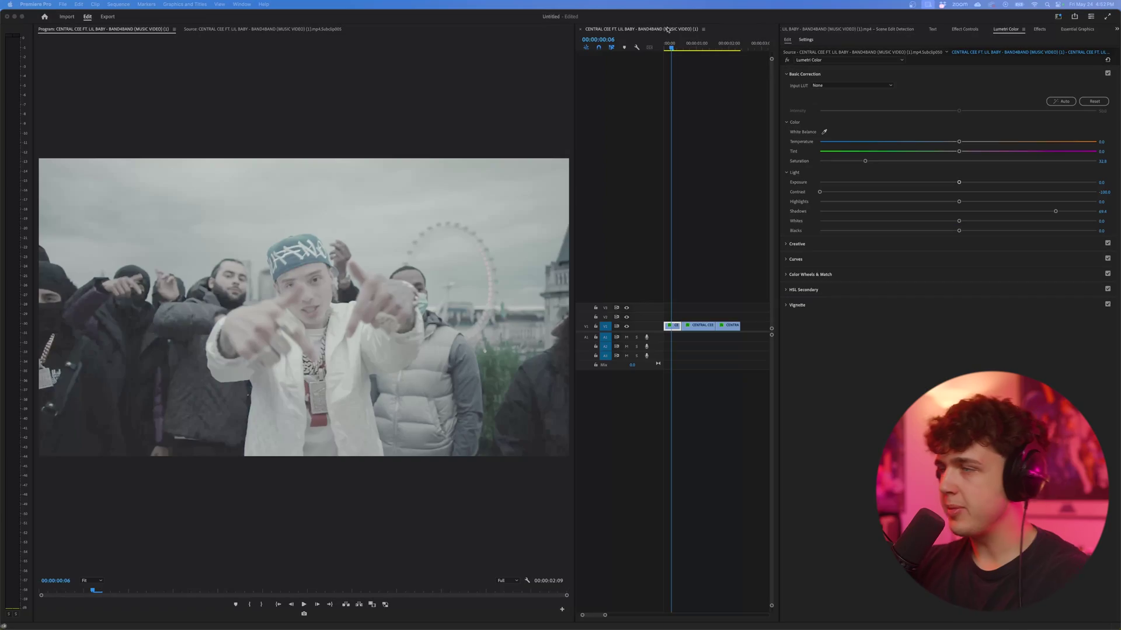
Create a new adjustment layer and place it on track V2, spanning all three clips in the sequence
left_click_drag(679, 40, 675, 65)
left_click(1116, 29)
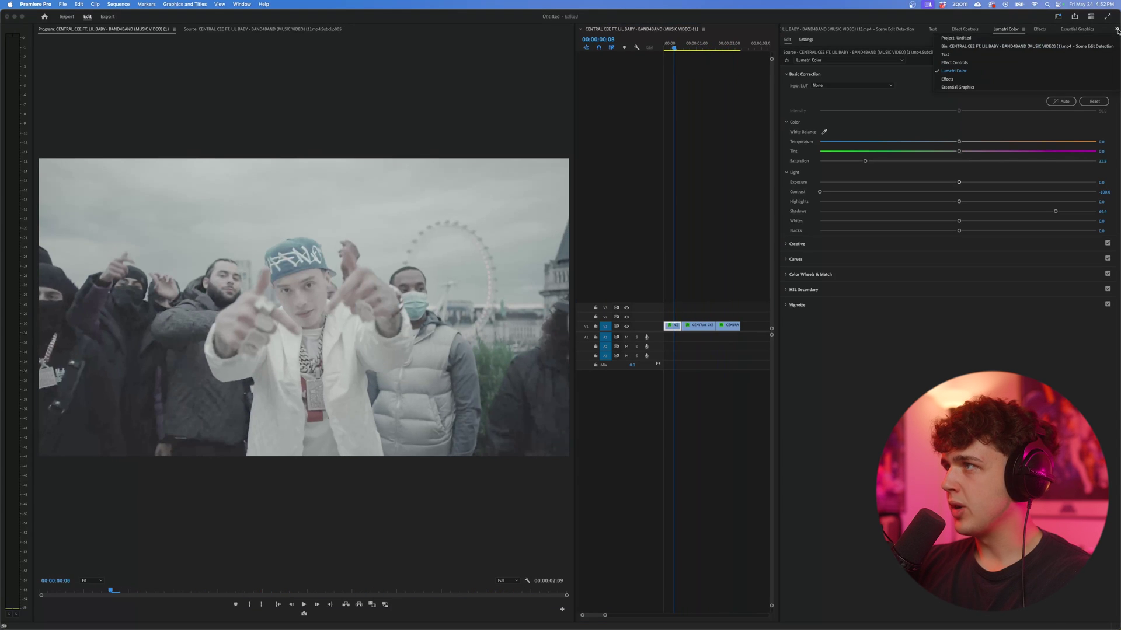
left_click(951, 39)
right_click(863, 162)
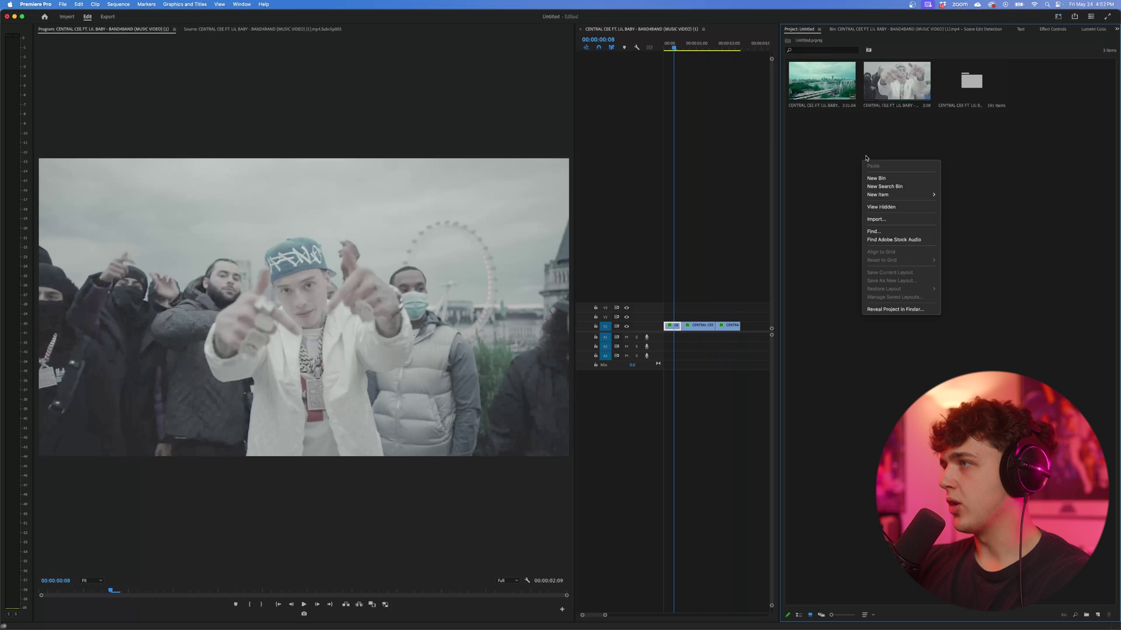
mouse_move(880, 196)
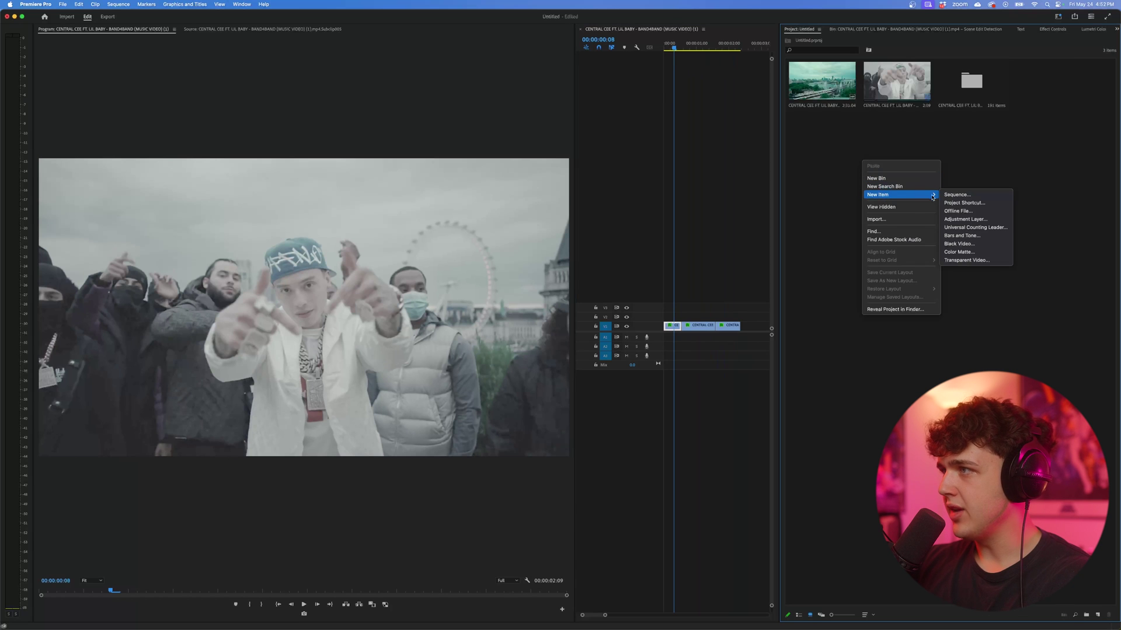
left_click(965, 219)
key("Return")
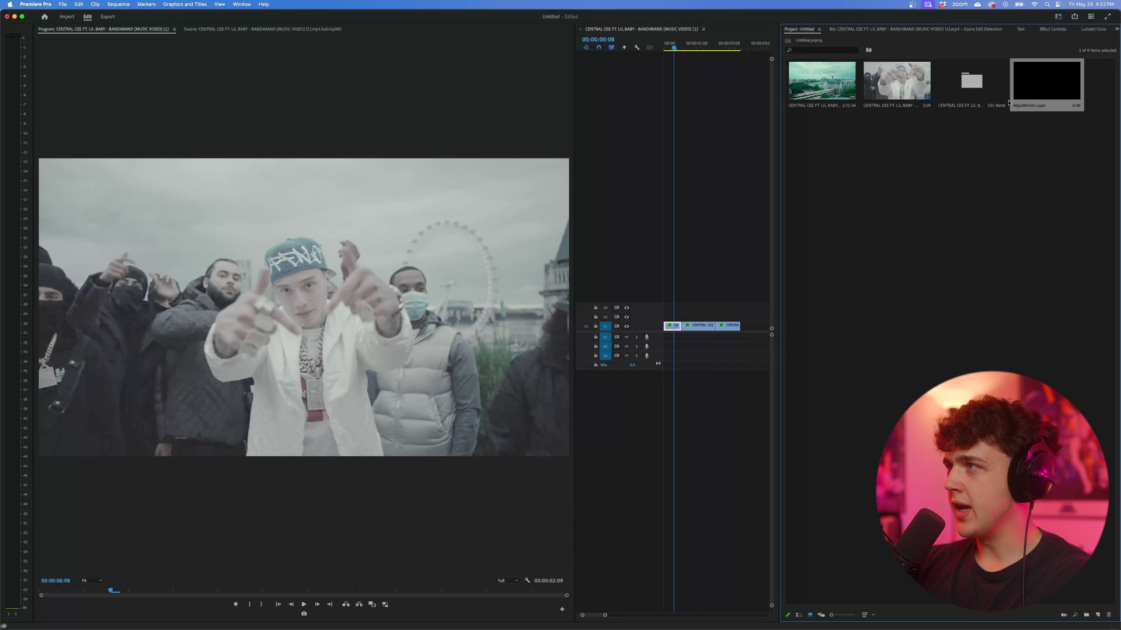
left_click_drag(638, 340, 740, 315)
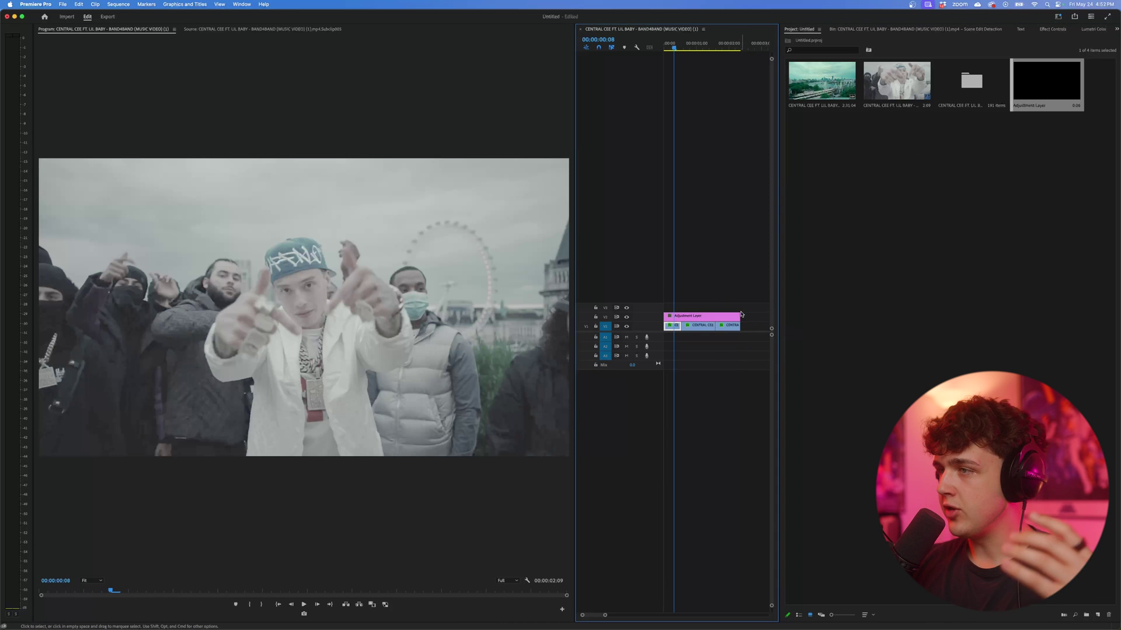
Split the adjustment layer at both cuts between the clips so each clip has its own segment
key("c")
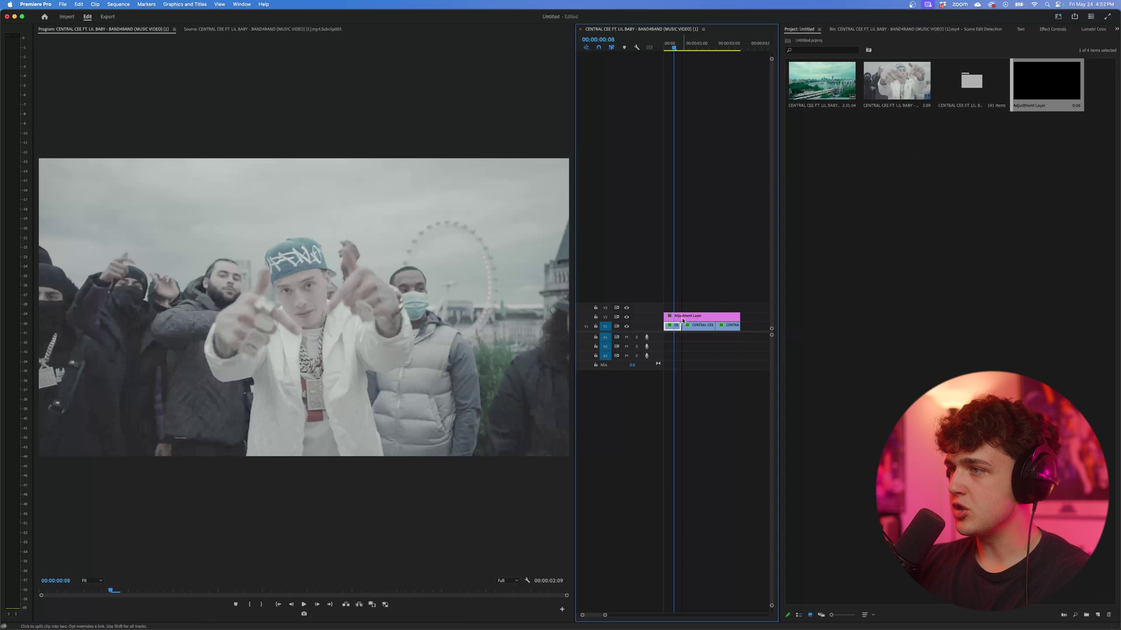
left_click(681, 317)
left_click(716, 318)
key("v")
key("Left")
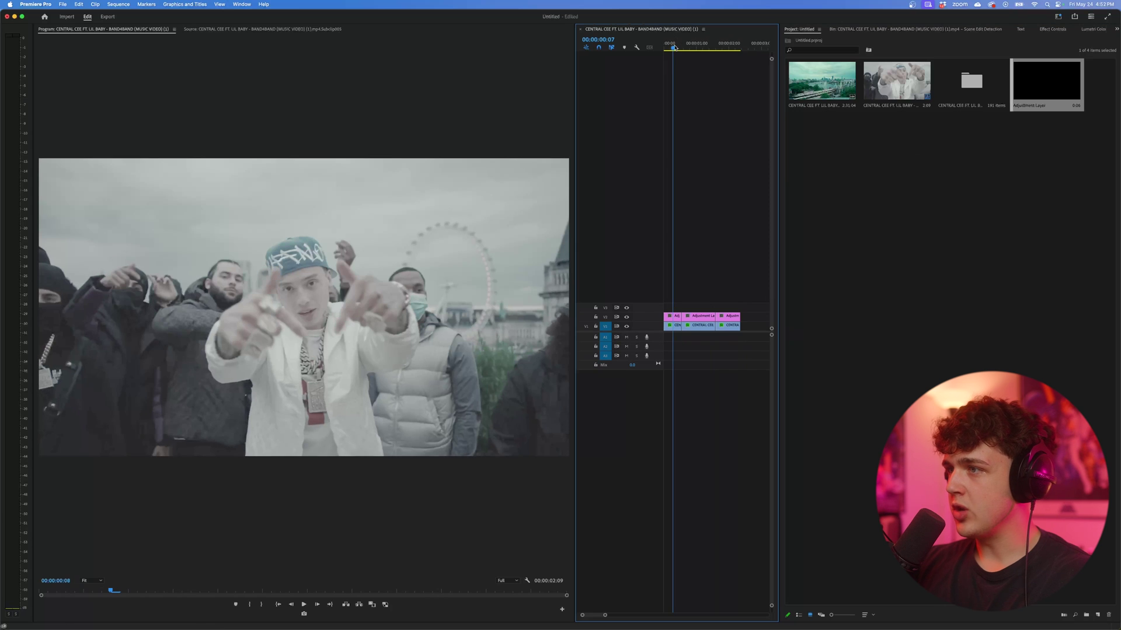
Select the first adjustment layer segment and show its Lumetri Color controls
left_click(670, 317)
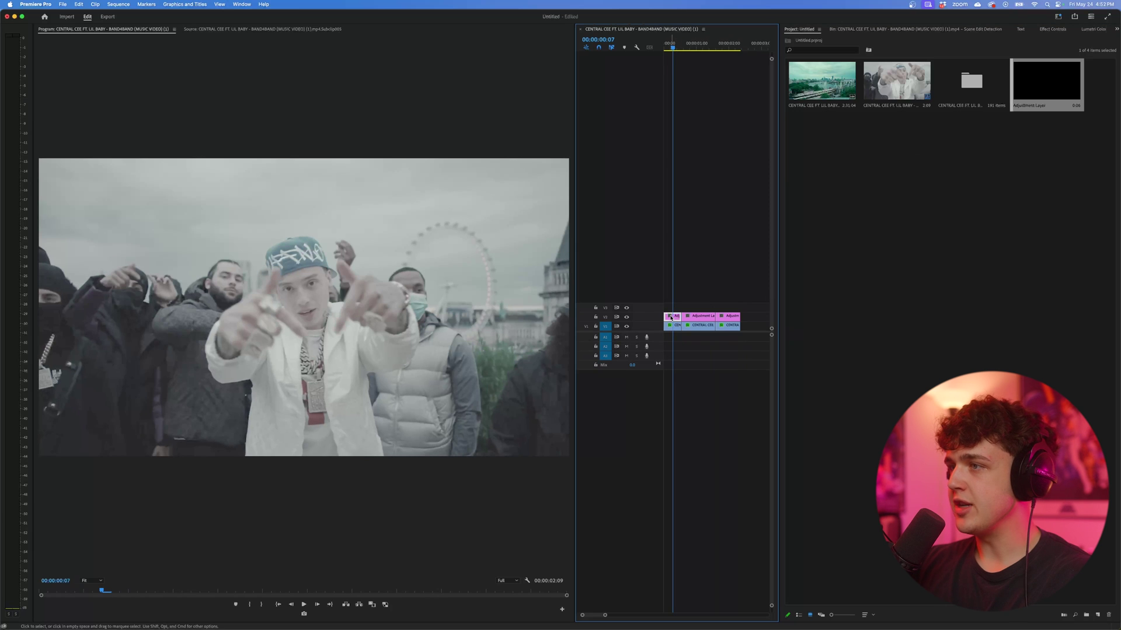
left_click(1086, 29)
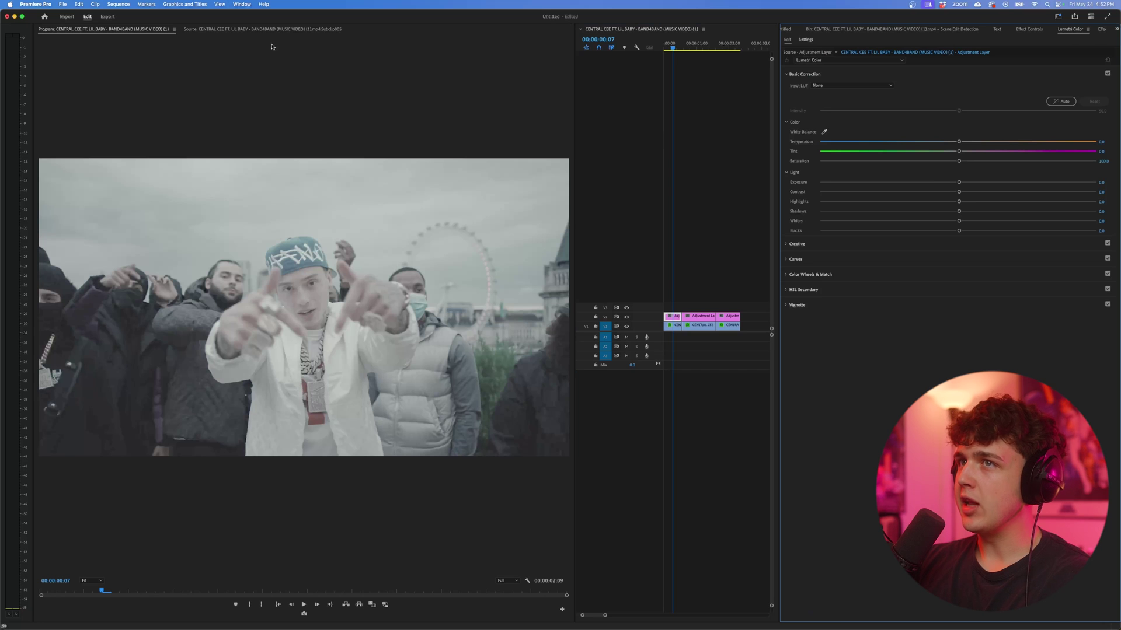
left_click(242, 5)
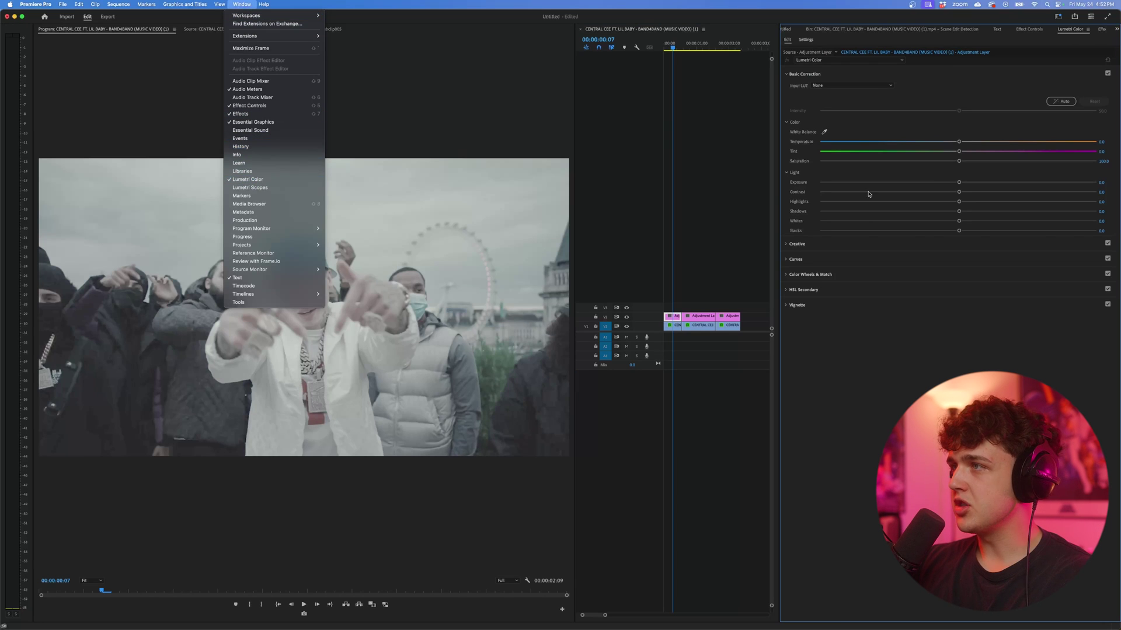
left_click(974, 81)
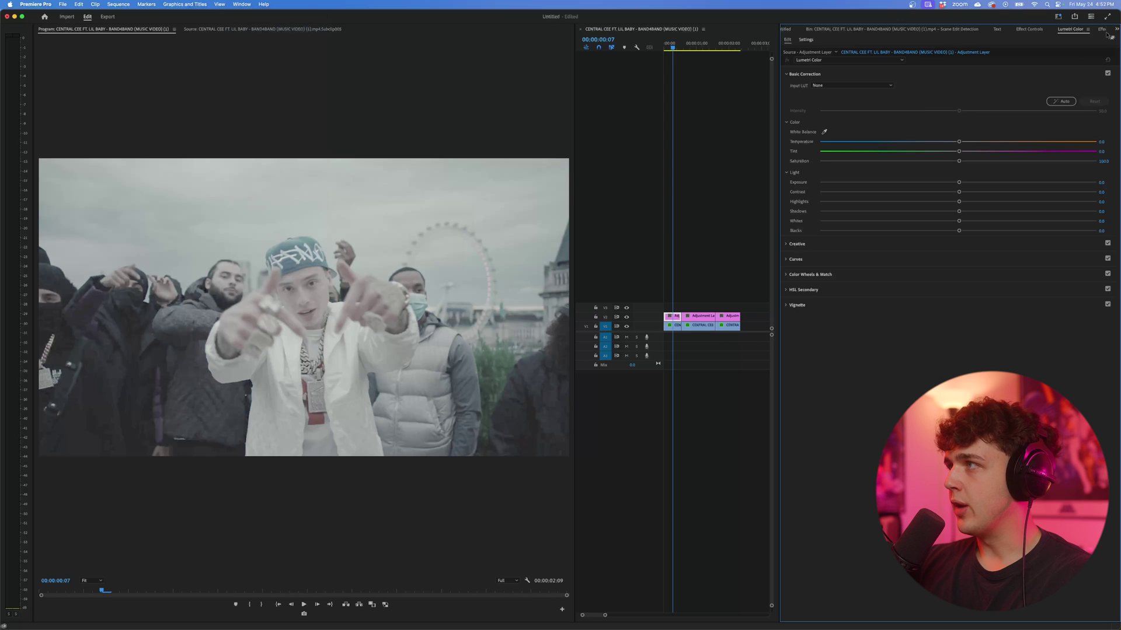
left_click(1102, 29)
left_click(843, 39)
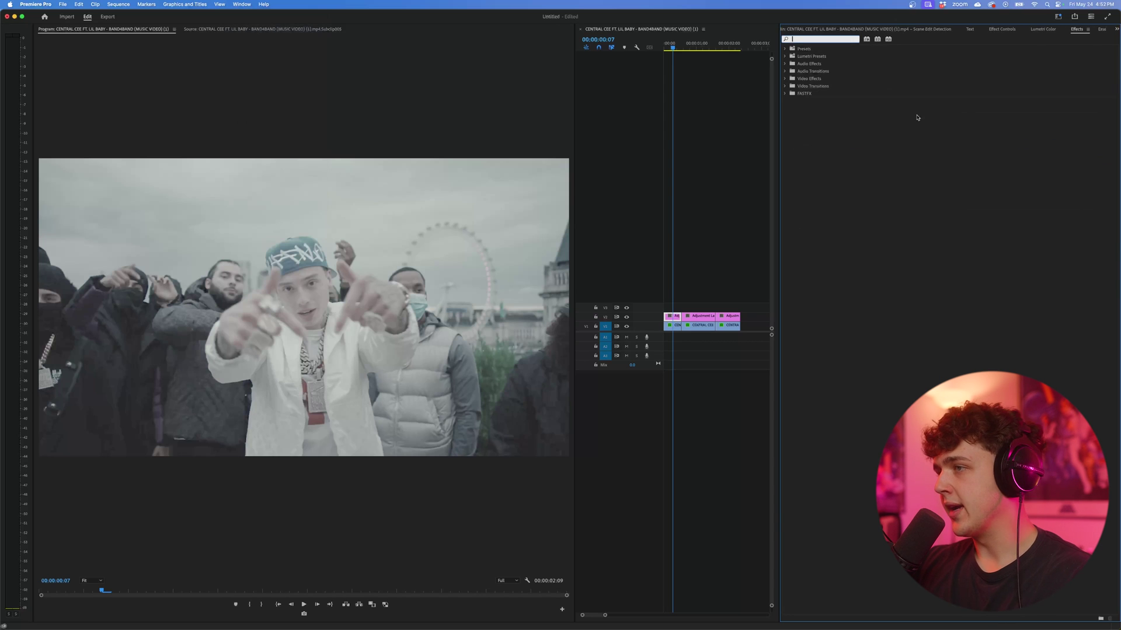
left_click(1042, 30)
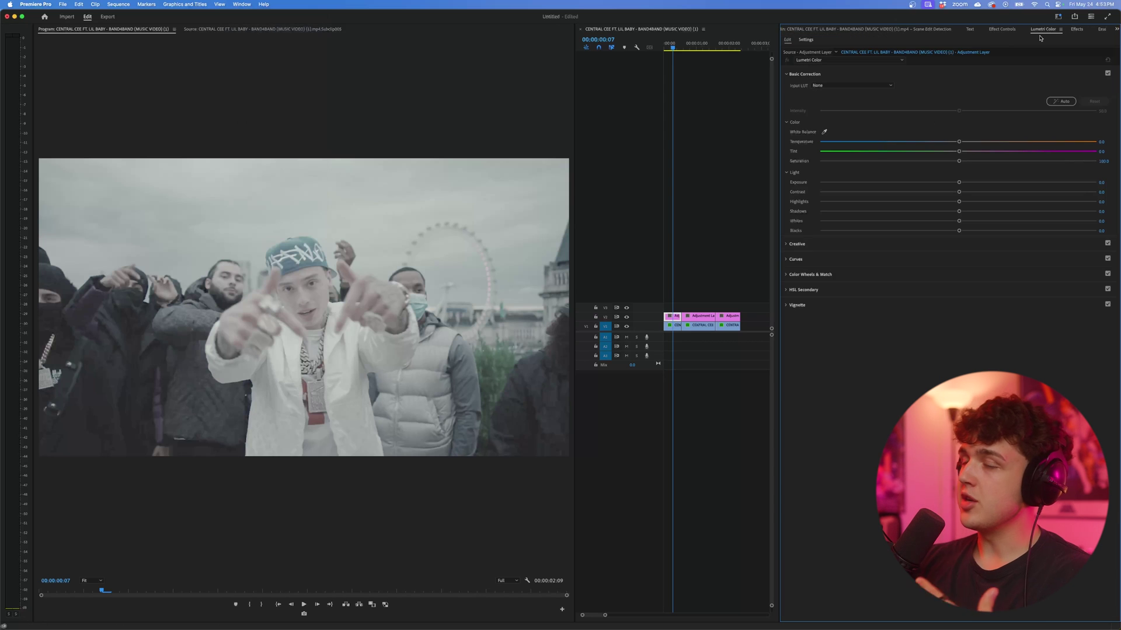
left_click(816, 74)
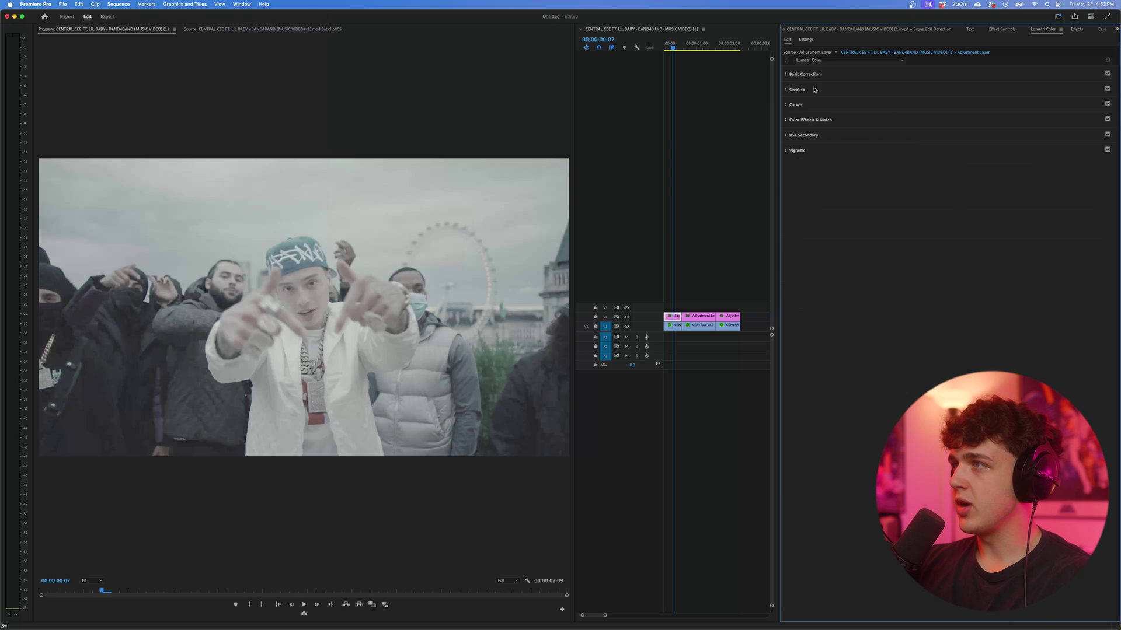
left_click(810, 91)
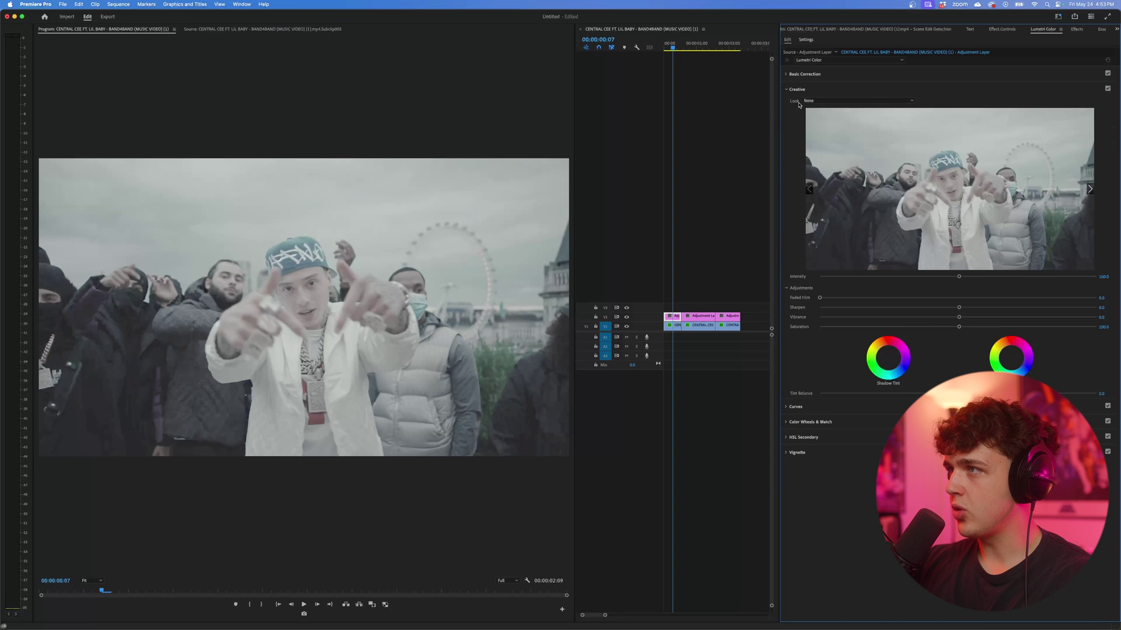
left_click(814, 100)
left_click(818, 126)
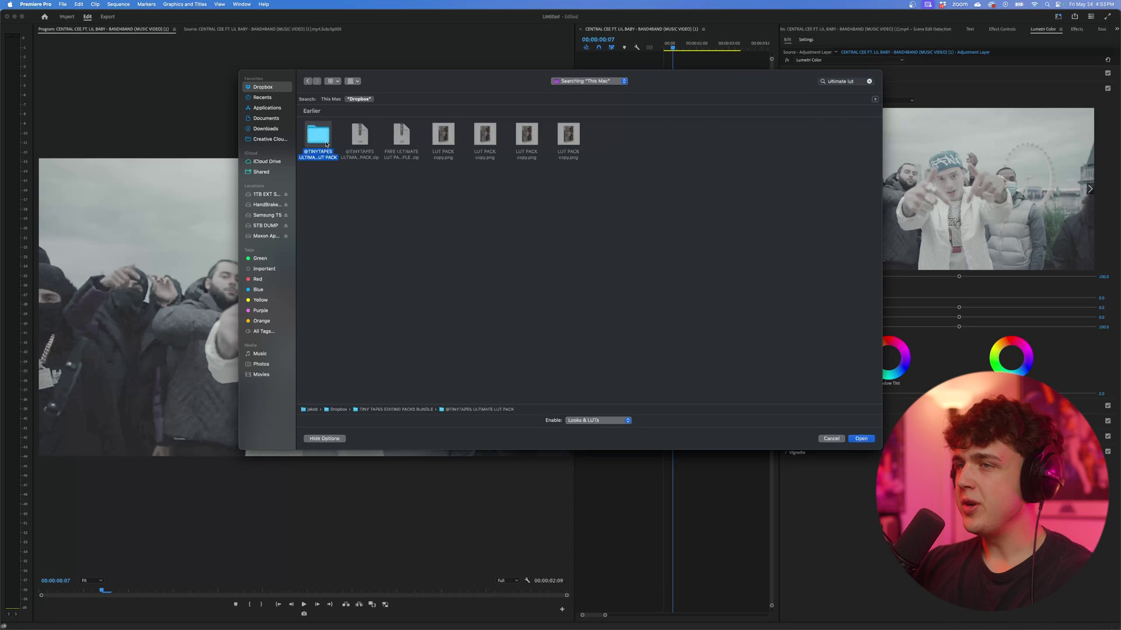
double_click(325, 142)
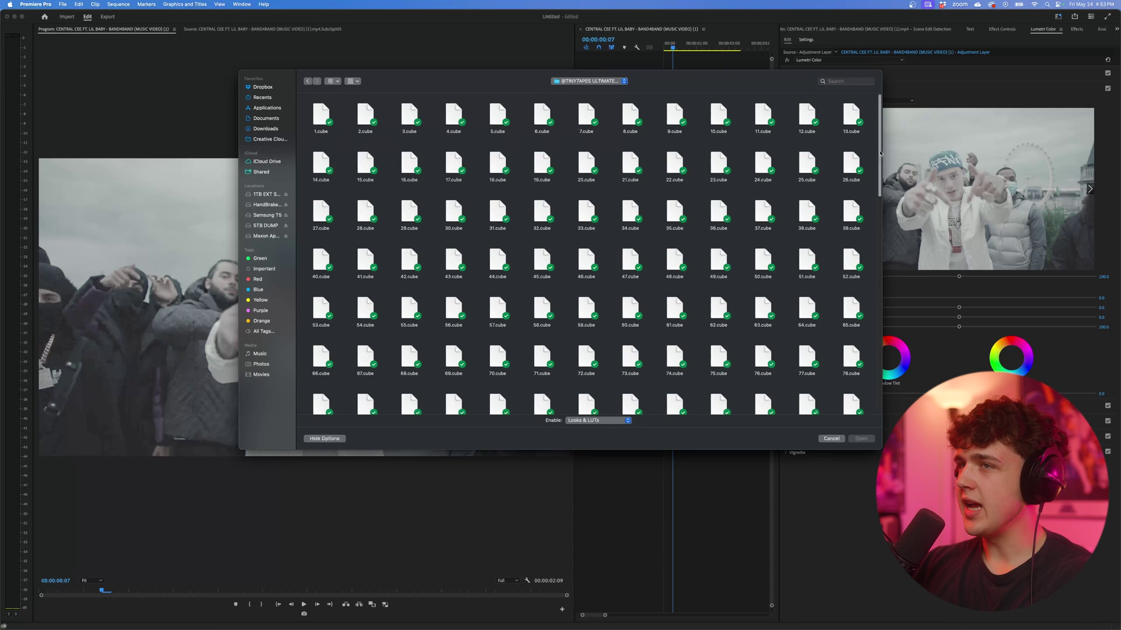
Load 53.cube from the LUT pack as the Creative look of the first adjustment layer segment
scroll(871, 361, "down", 10)
scroll(871, 362, "down", 5)
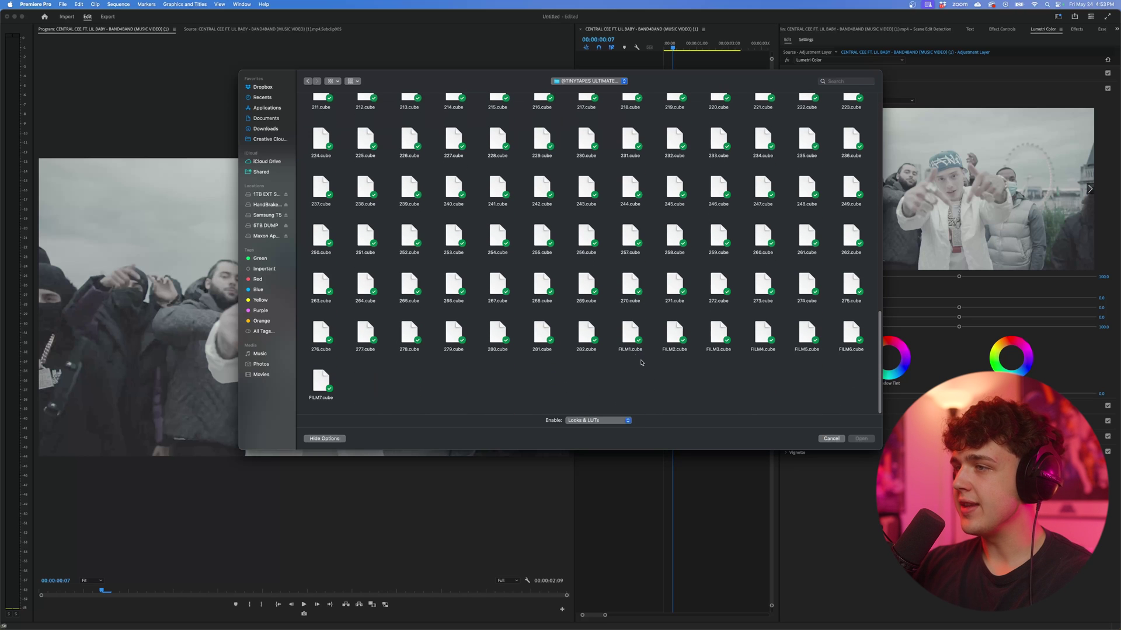
left_click_drag(879, 325, 880, 253)
scroll(656, 263, "up", 2)
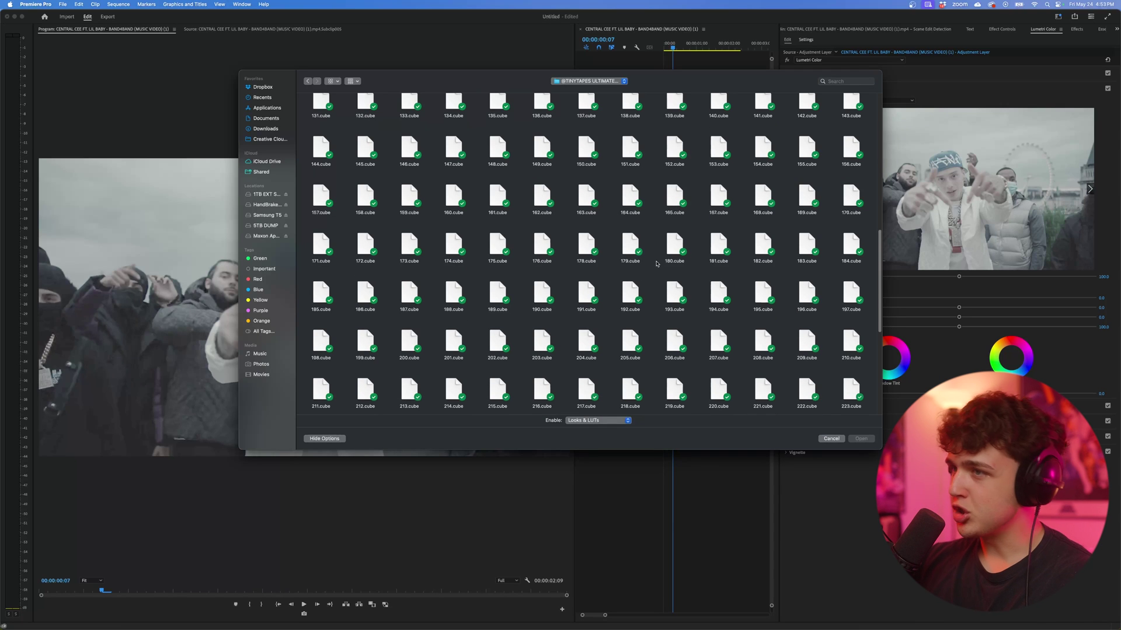
scroll(642, 245, "up", 2)
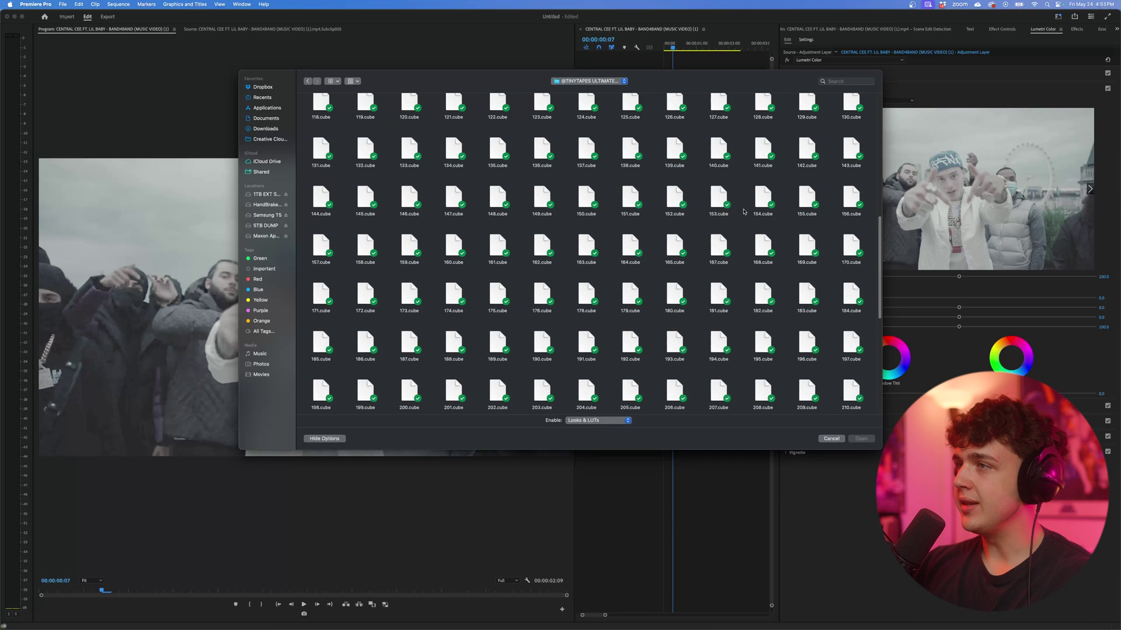
scroll(560, 238, "up", 10)
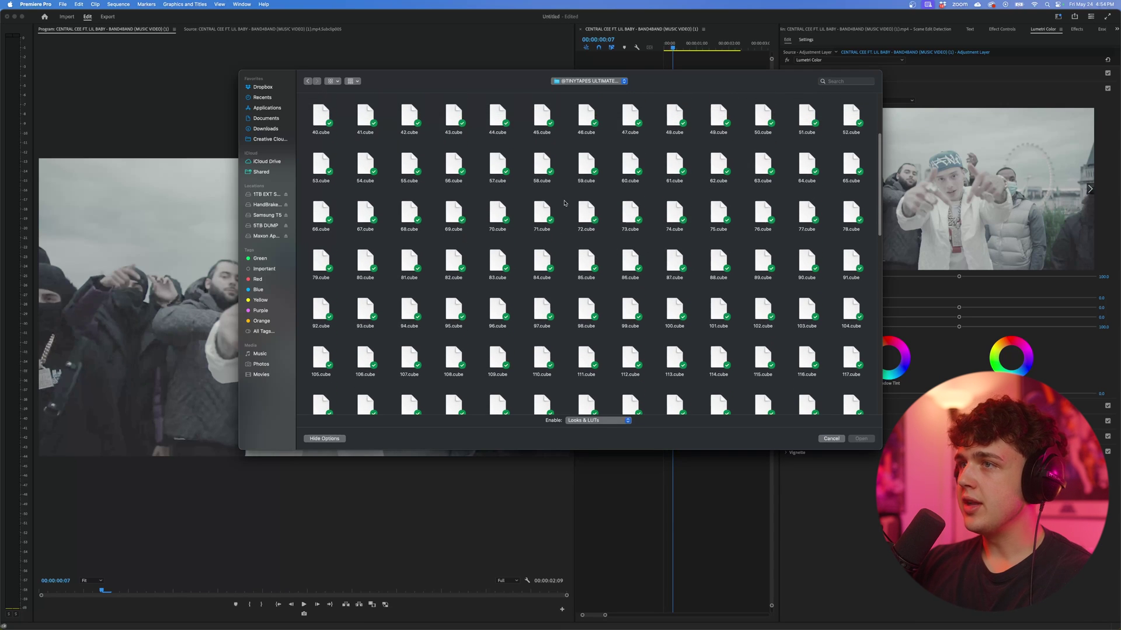
double_click(321, 166)
Scrub the first clip to preview the LUT, expand Basic Correction and enlarge the Program monitor
left_click(680, 43)
left_click_drag(680, 44, 673, 44)
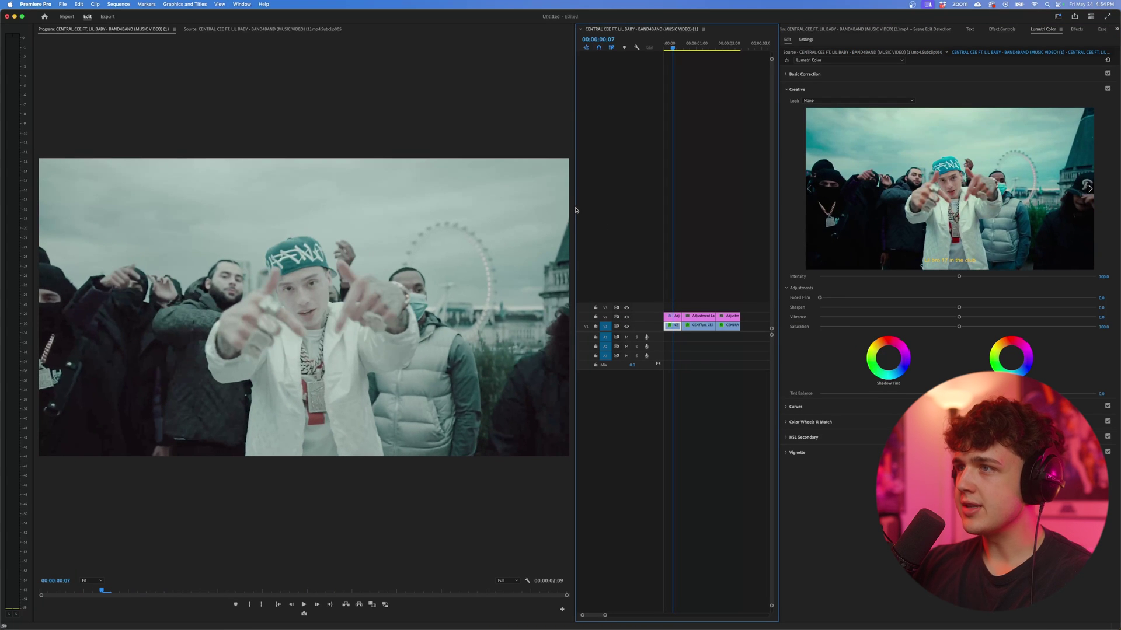
left_click(804, 74)
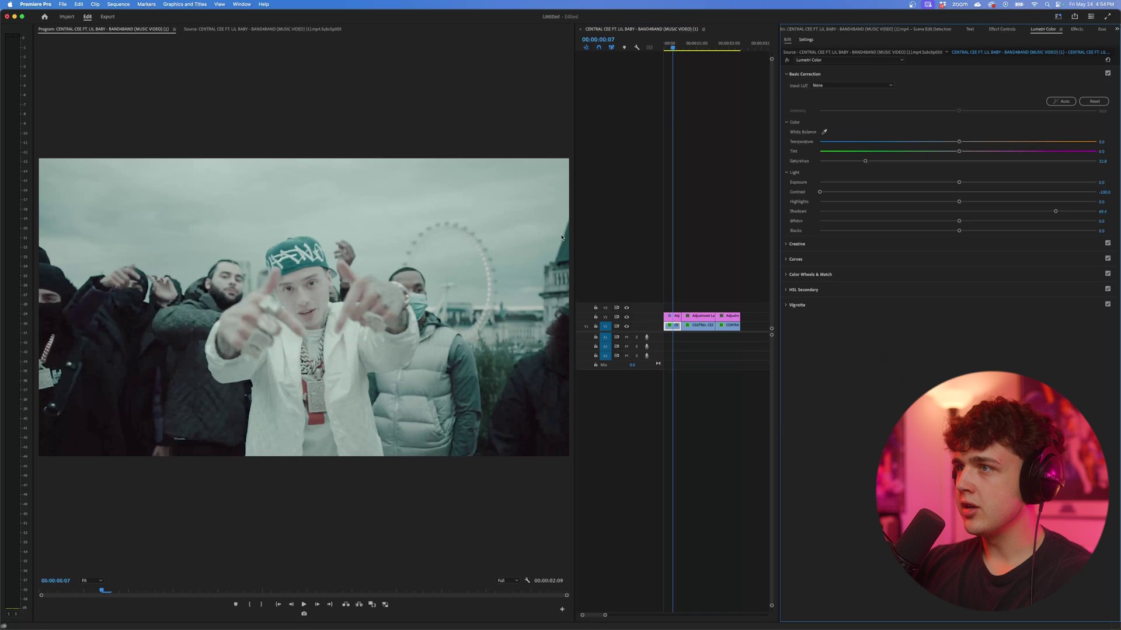
left_click_drag(575, 224, 655, 224)
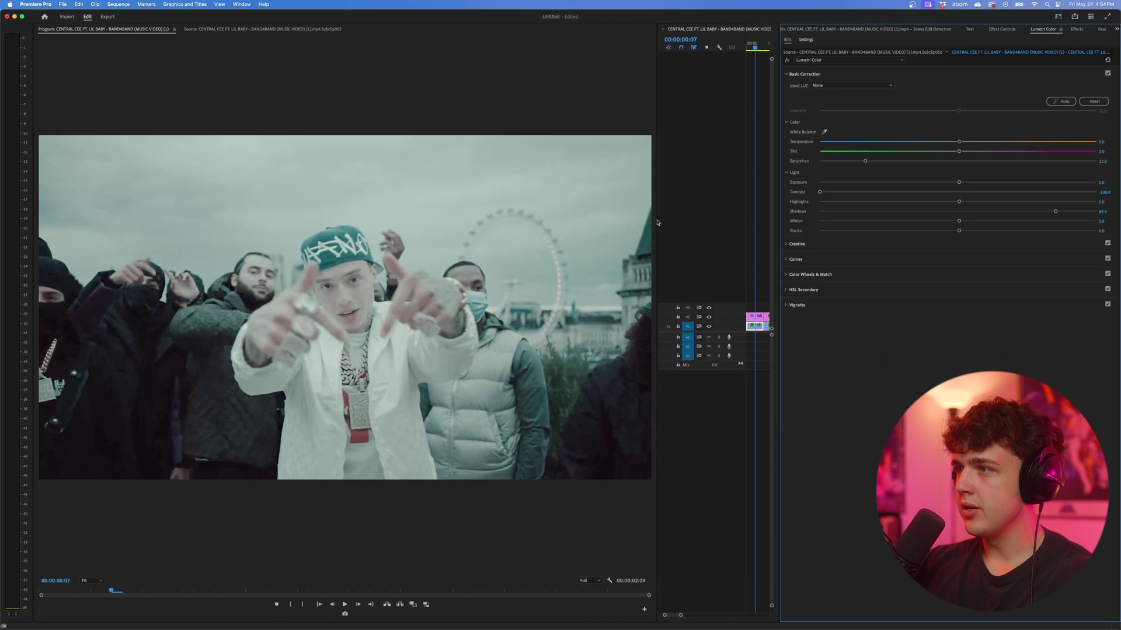
Set the first adjustment layer segment's contrast to about 39, shadows -45, whites -43, highlights 71, saturation 141 and temperature 15
left_click(754, 315)
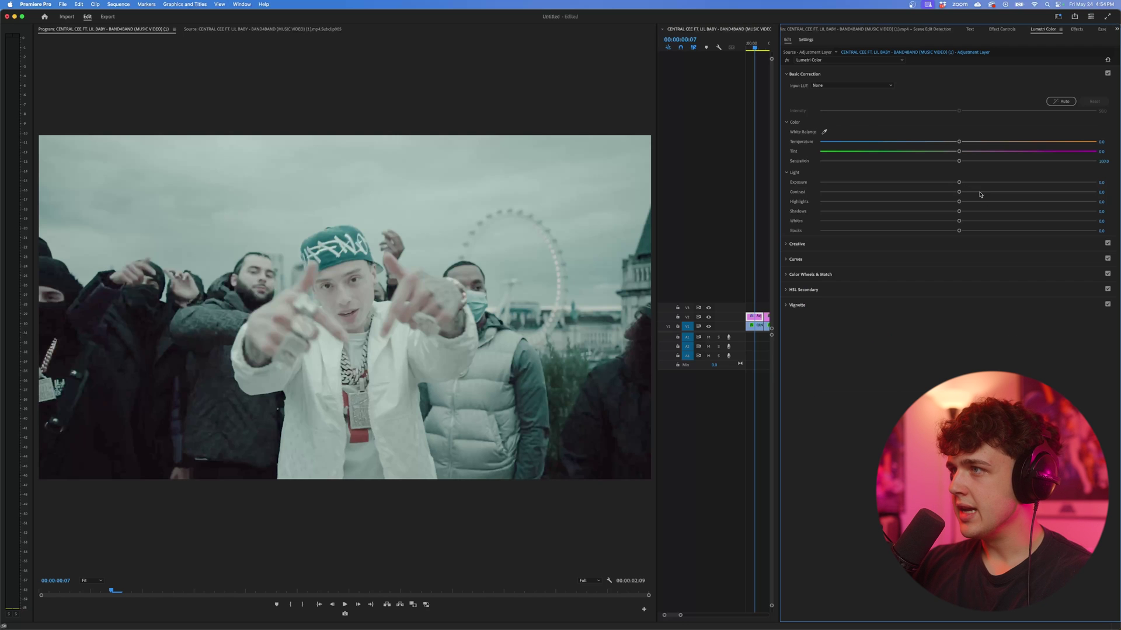
left_click_drag(967, 193, 1018, 192)
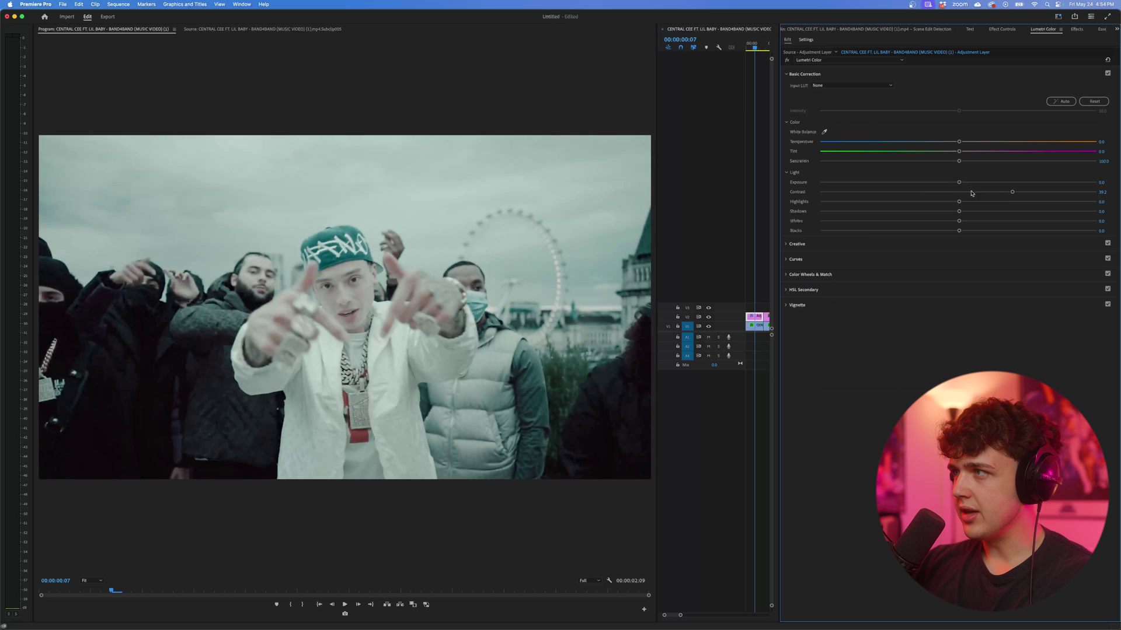
left_click_drag(959, 211, 895, 212)
left_click_drag(959, 221, 898, 219)
left_click_drag(960, 203, 1056, 201)
left_click_drag(959, 151, 984, 143)
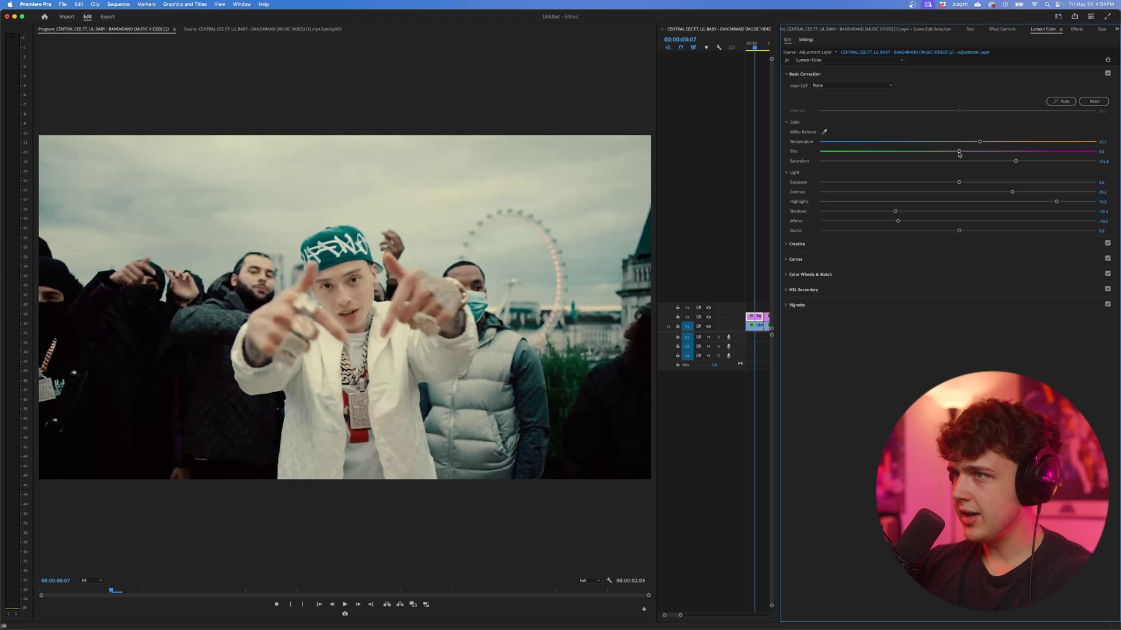
Add shadow, midtone and highlight points to the RGB curve and bend the red channel into a subtle S-curve
left_click(817, 74)
left_click(815, 108)
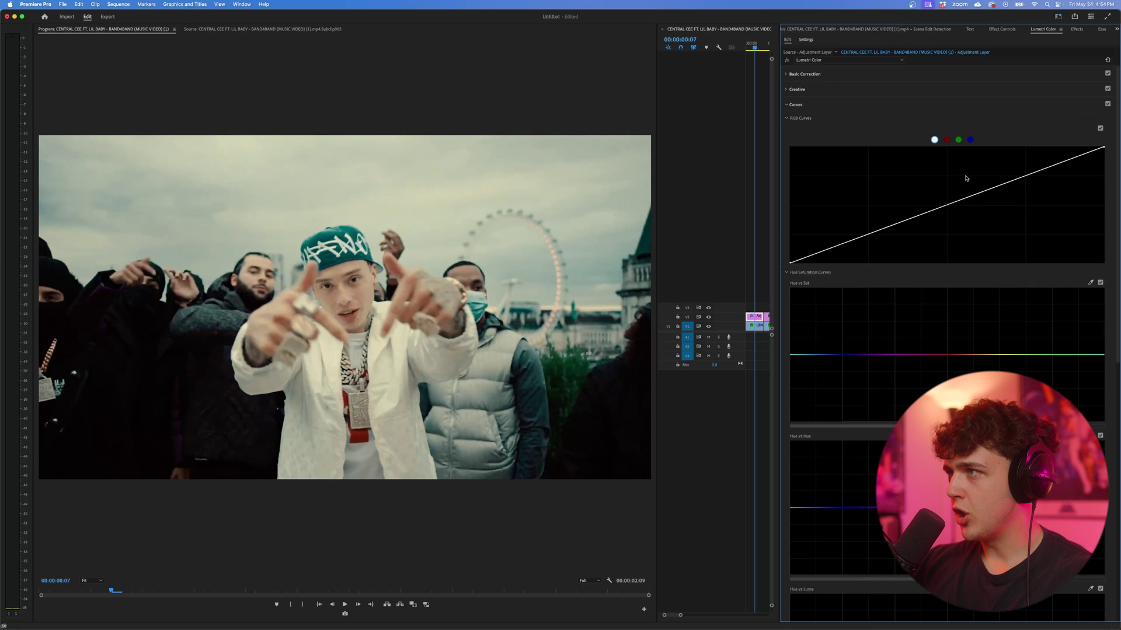
left_click(946, 205)
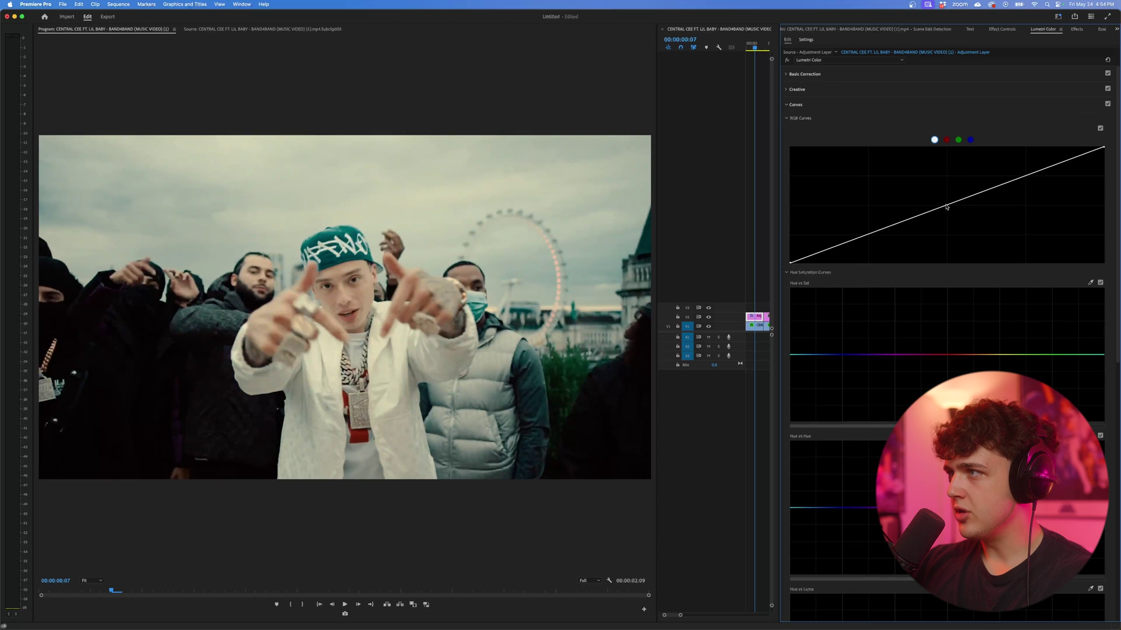
left_click(1027, 175)
left_click(869, 234)
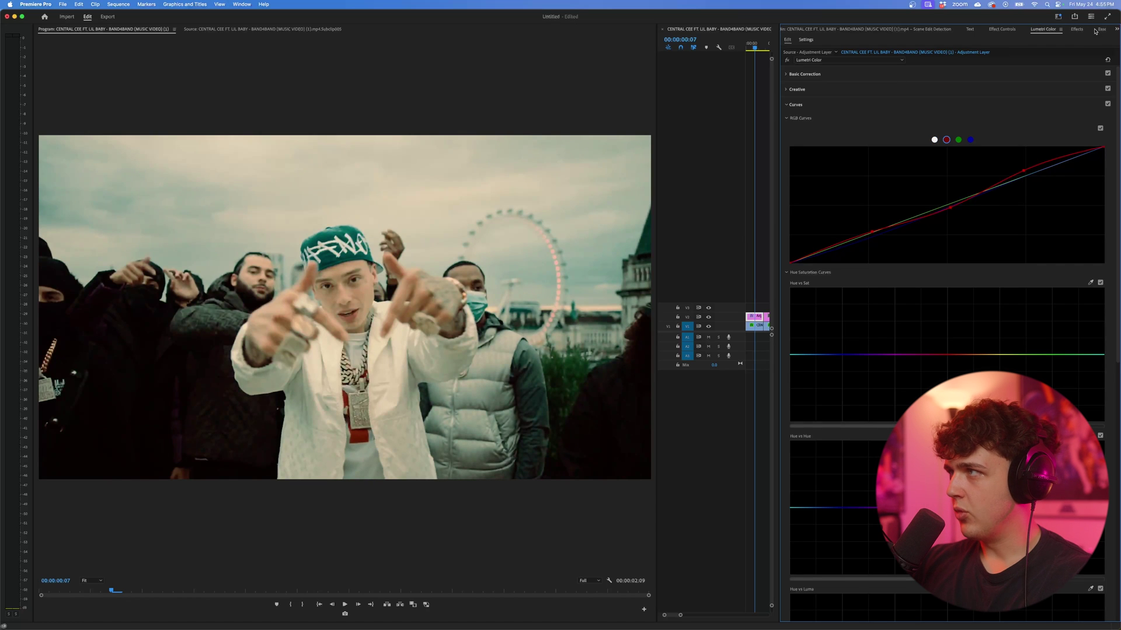
Refine the Basic Correction with exposure at about -0.2, highlights 90.6, shadows -46 and contrast 52
left_click(848, 74)
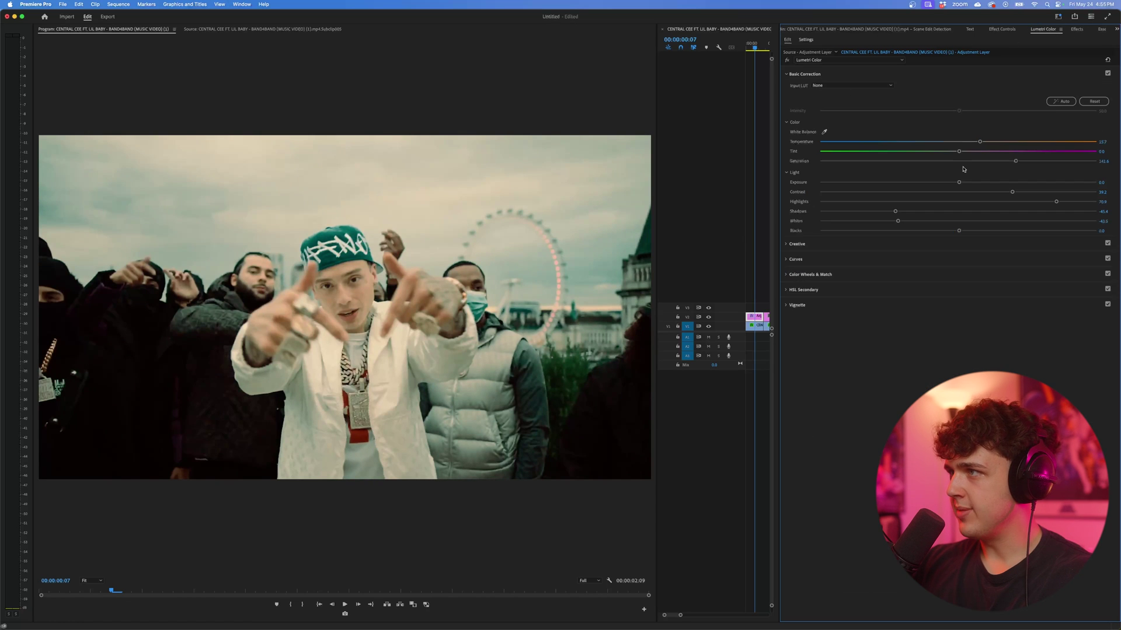
left_click_drag(957, 181, 953, 179)
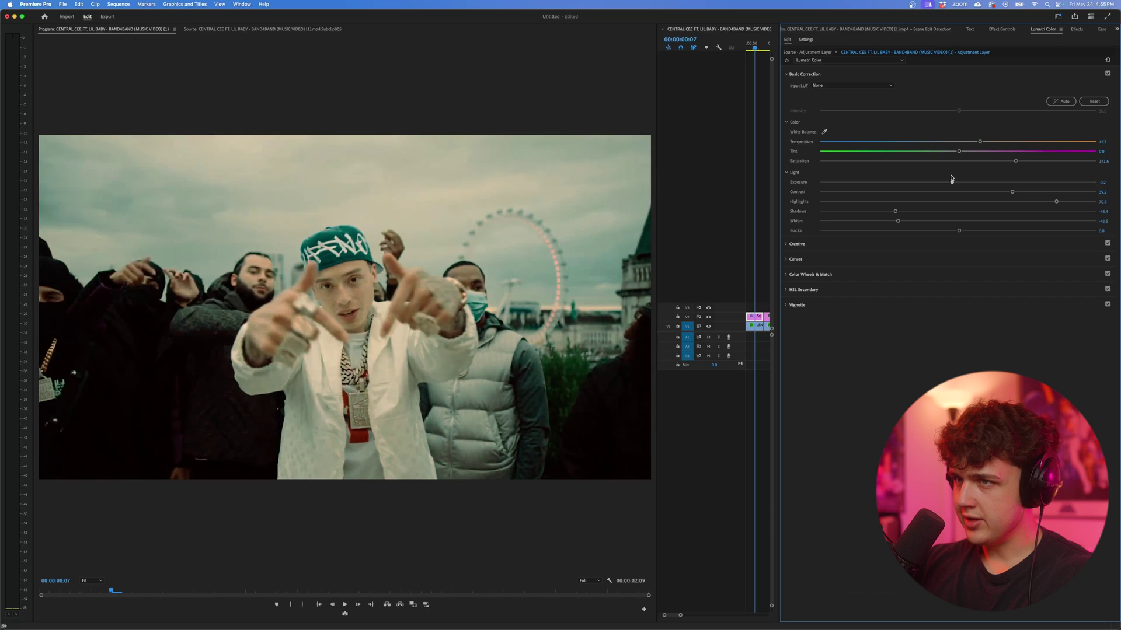
left_click_drag(1056, 201, 1080, 203)
mouse_move(894, 212)
left_mouse_down()
mouse_move(883, 212)
mouse_move(893, 212)
left_mouse_up()
left_click_drag(1015, 194, 1030, 195)
Move the playhead to 00:00:00:10 to preview the grade and reselect the first adjustment layer segment
left_click(761, 314)
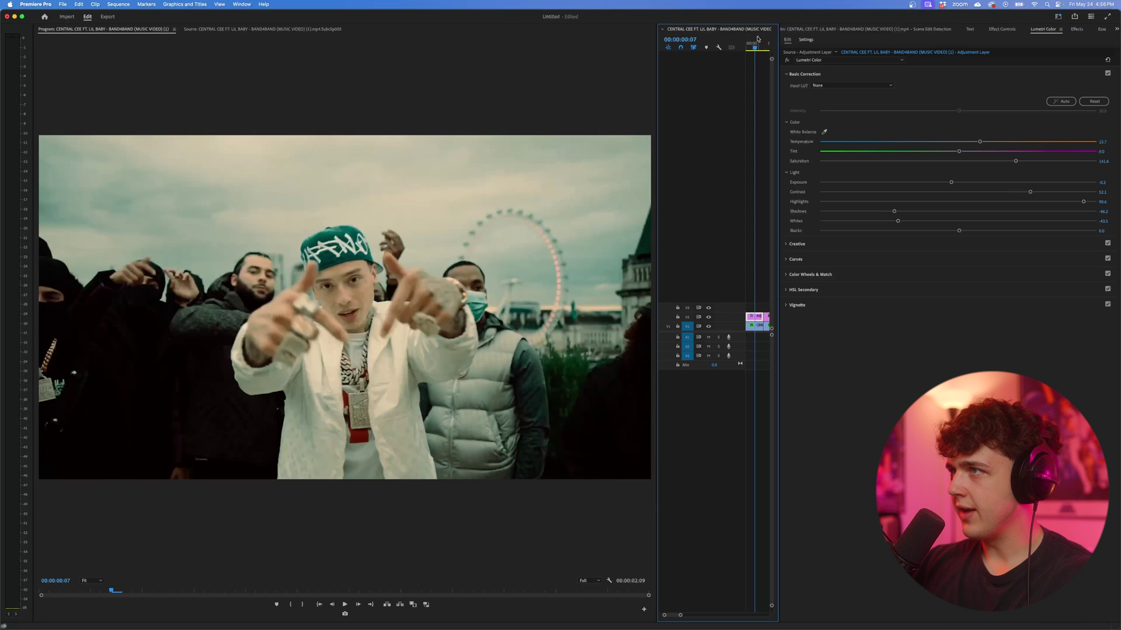
mouse_move(755, 47)
left_mouse_down()
mouse_move(734, 49)
mouse_move(758, 47)
left_mouse_up()
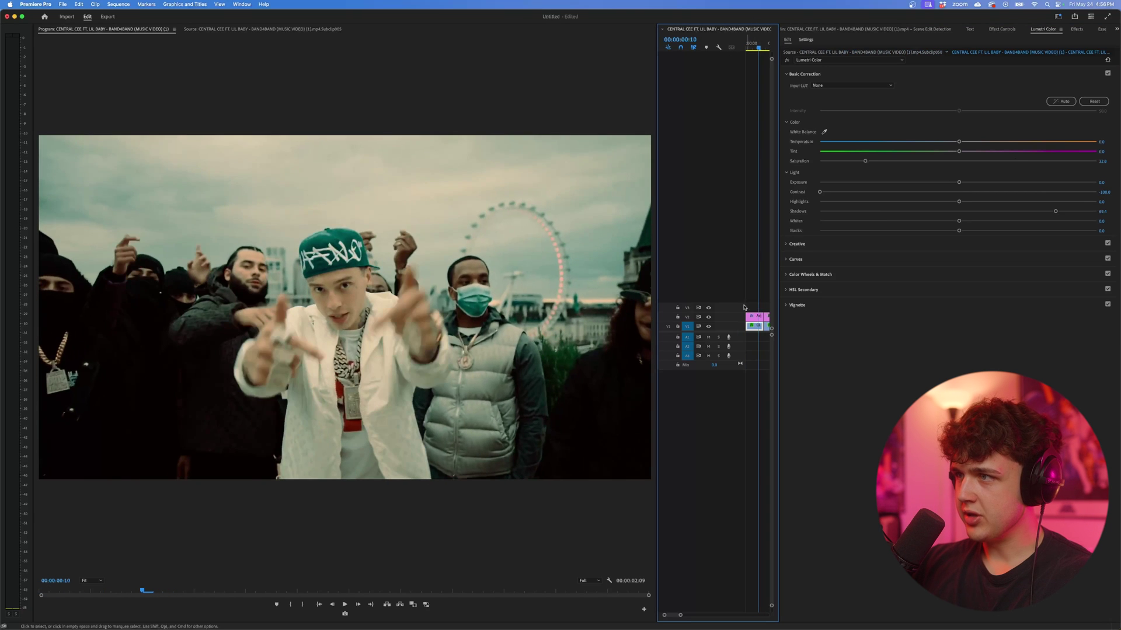
left_click(756, 317)
left_click(756, 317)
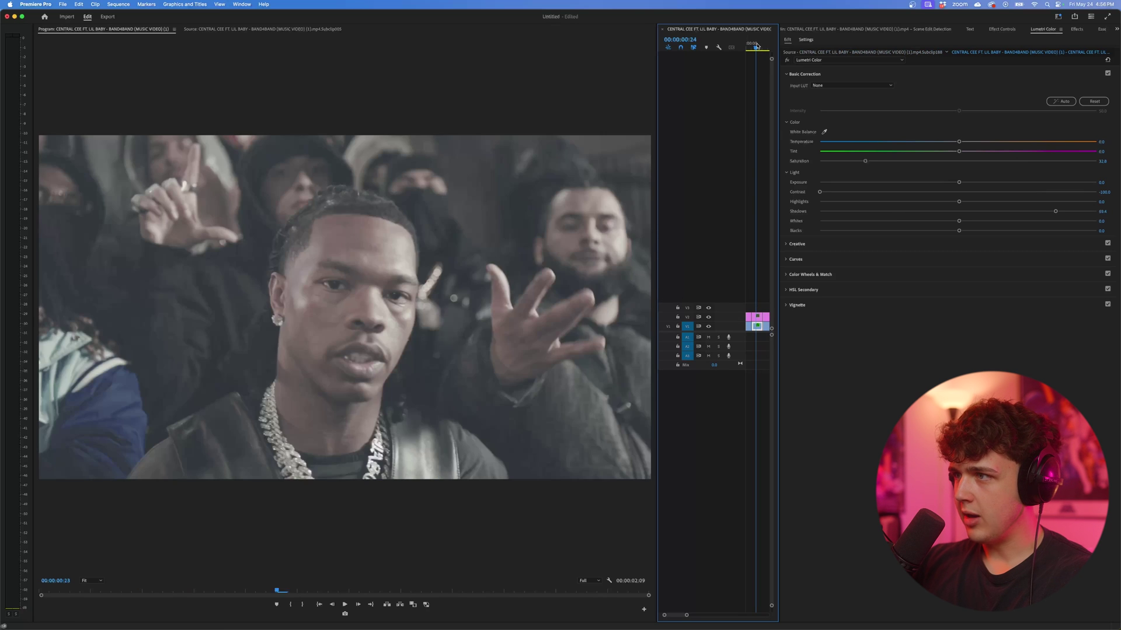
Move the playhead to 00:00:00:22 and apply the 270.cube LUT as the Creative look on the second adjustment layer segment
left_click_drag(756, 45, 755, 45)
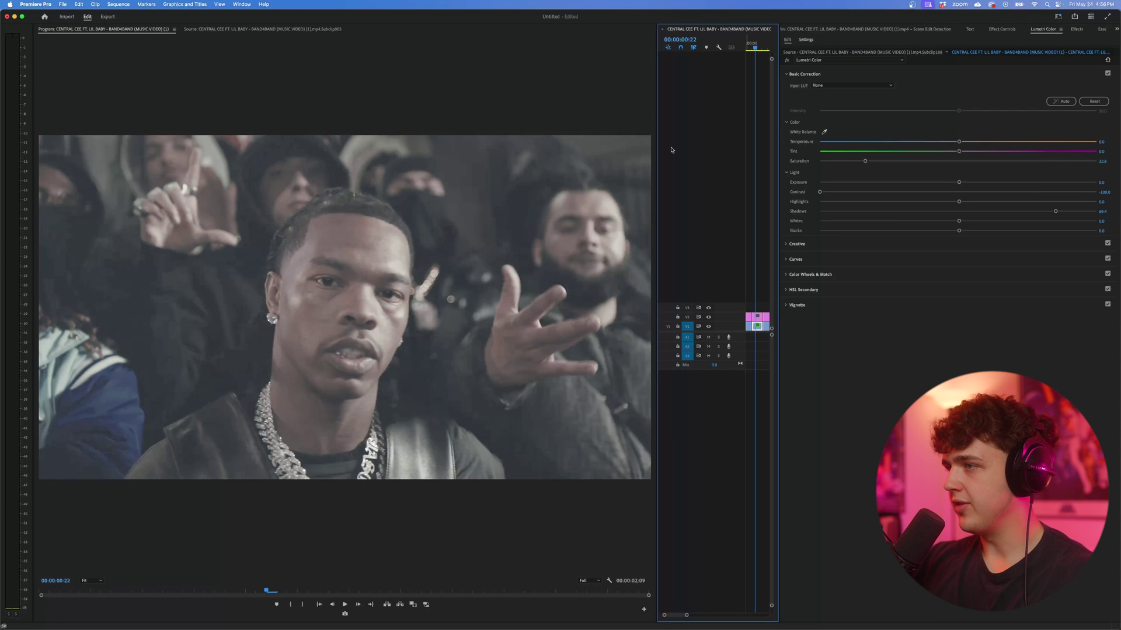
left_click(758, 317)
left_click(828, 74)
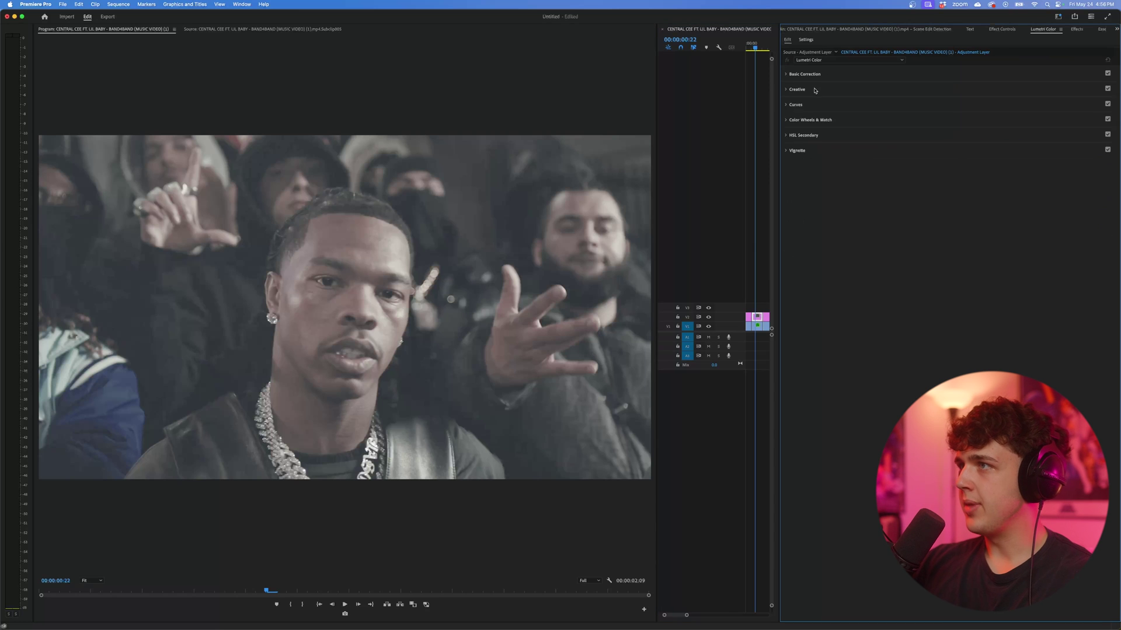
left_click(797, 89)
left_click(829, 100)
left_click(822, 125)
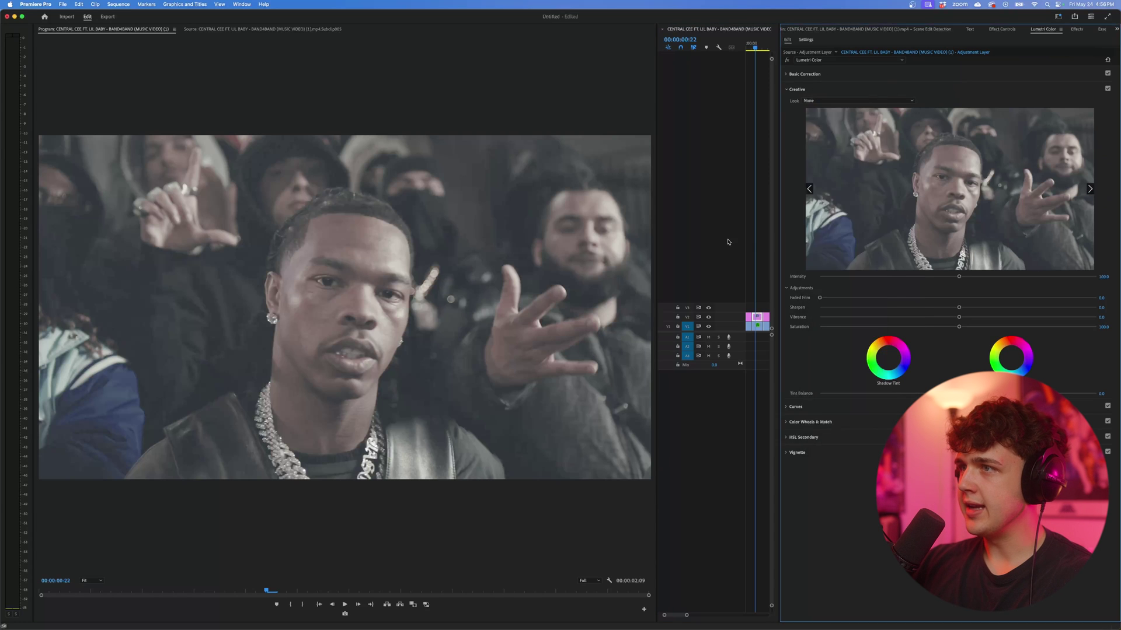
scroll(655, 250, "down", 2)
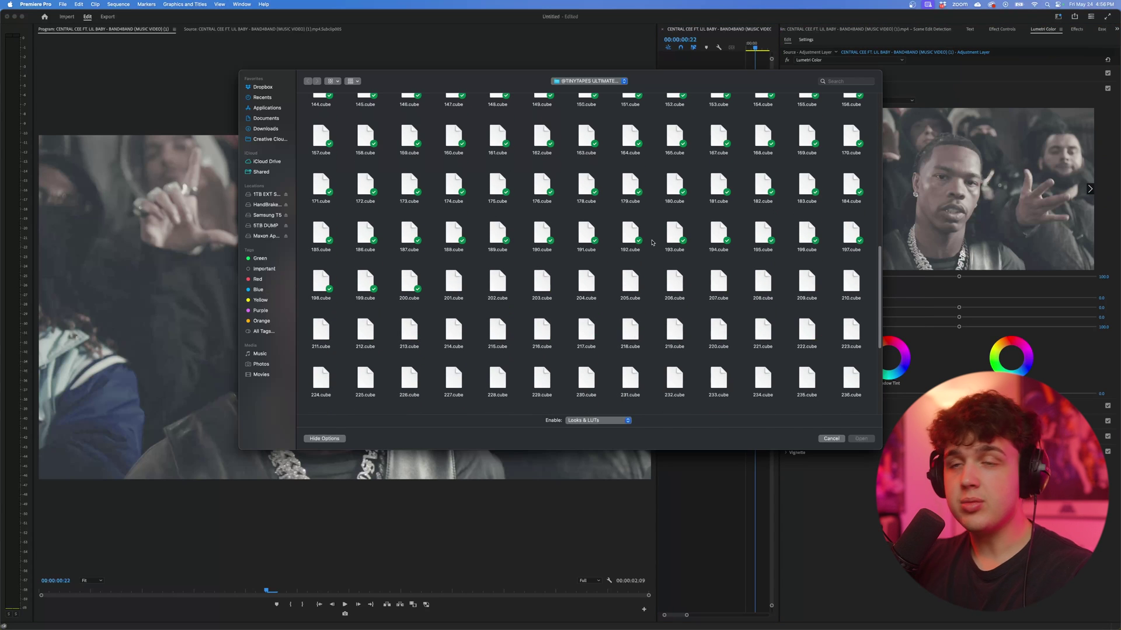
scroll(644, 281, "down", 2)
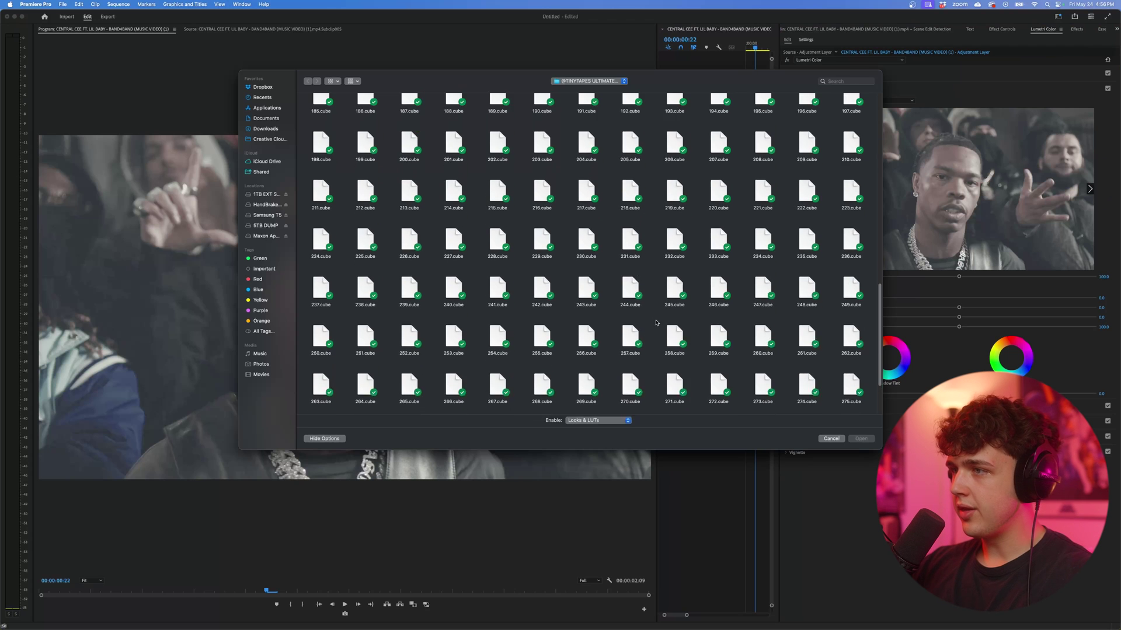
double_click(629, 390)
Set the second segment's temperature to about 17, tint -5, saturation 159, contrast 27, highlights -22, shadows -11, whites -15 and blacks -6
left_click(754, 48)
left_click_drag(754, 49, 756, 49)
left_click(839, 76)
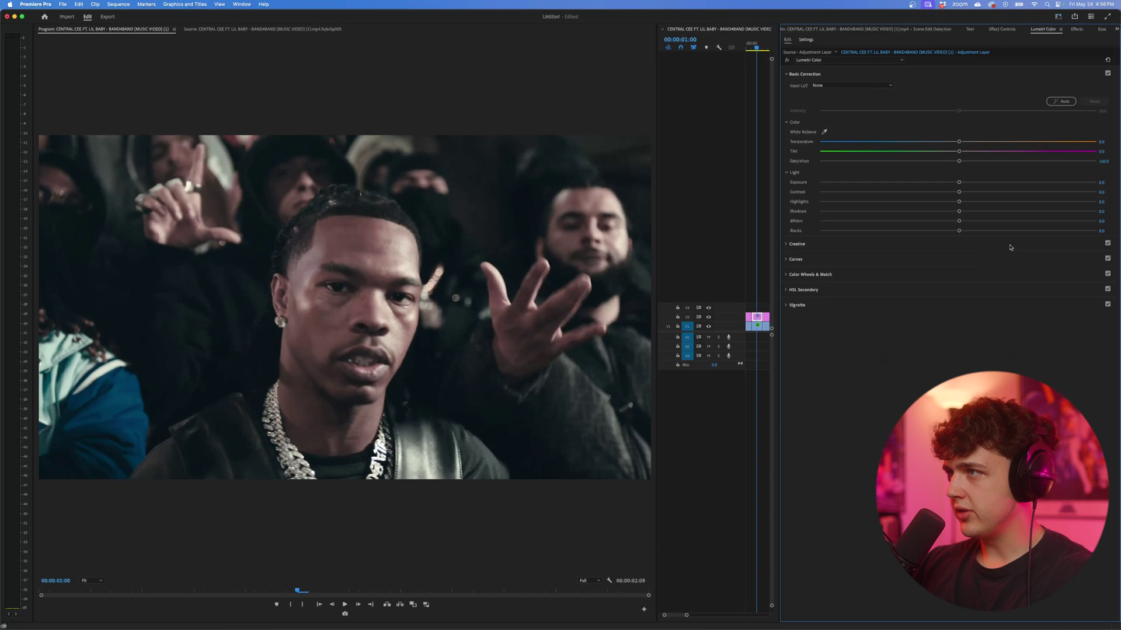
left_click_drag(959, 192, 928, 202)
left_click_drag(959, 161, 1040, 162)
mouse_move(959, 142)
left_mouse_down()
mouse_move(982, 144)
mouse_move(951, 155)
left_mouse_up()
left_click_drag(959, 221, 938, 221)
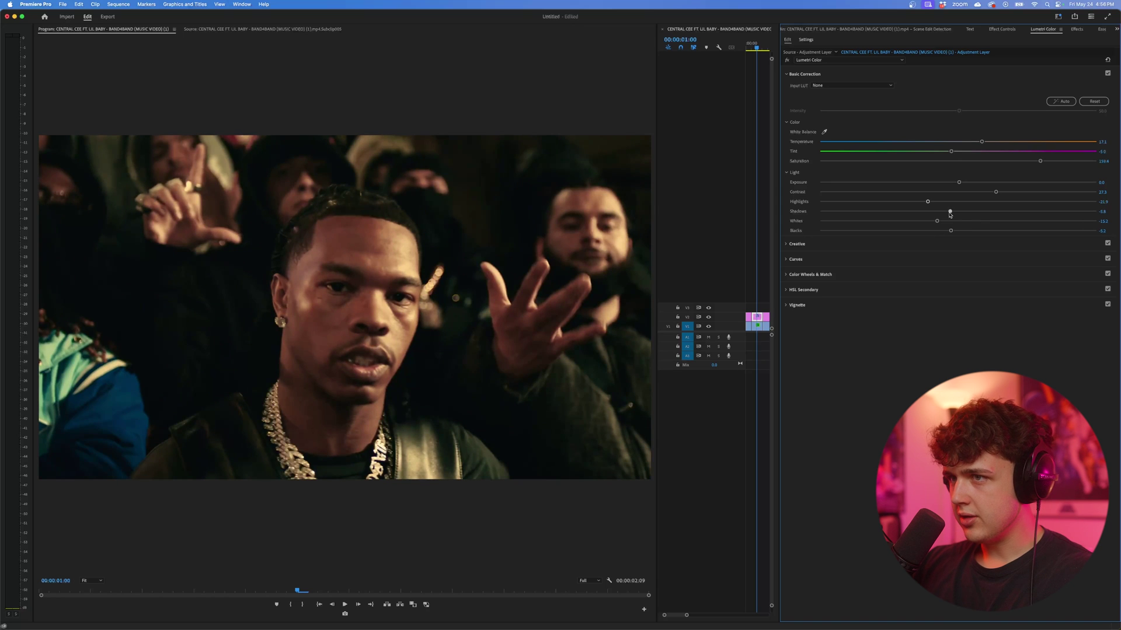
left_click_drag(950, 214, 941, 214)
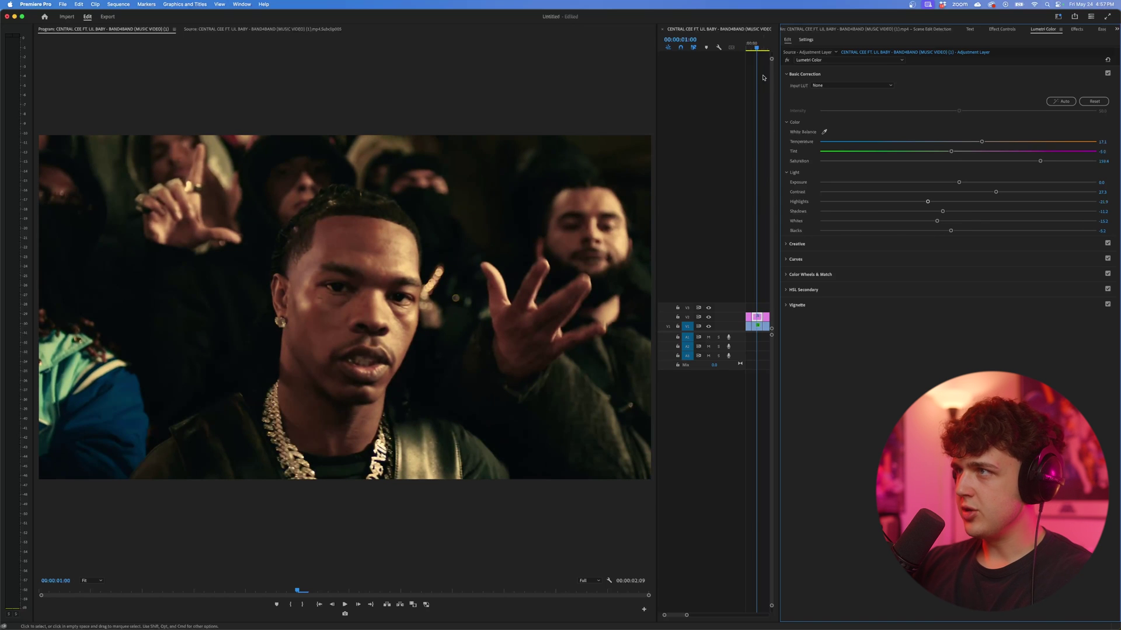
Move the playhead to 00:00:01:02 and toggle the second adjustment layer segment off and on to compare the shot before and after grading
left_click_drag(756, 45, 758, 47)
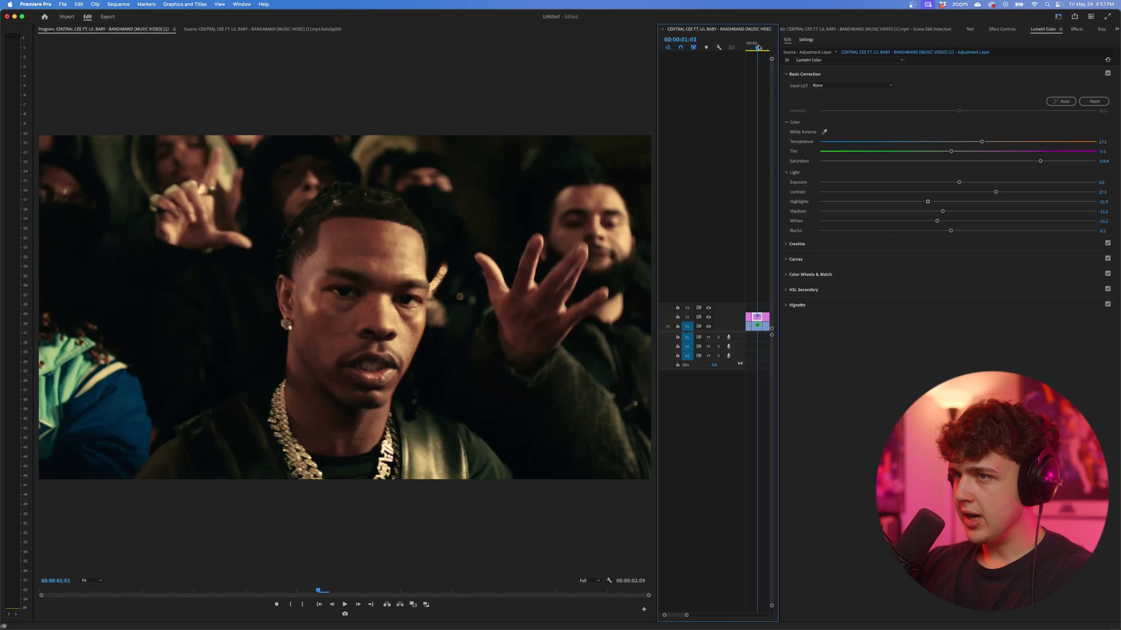
left_click(762, 297)
left_click(758, 318)
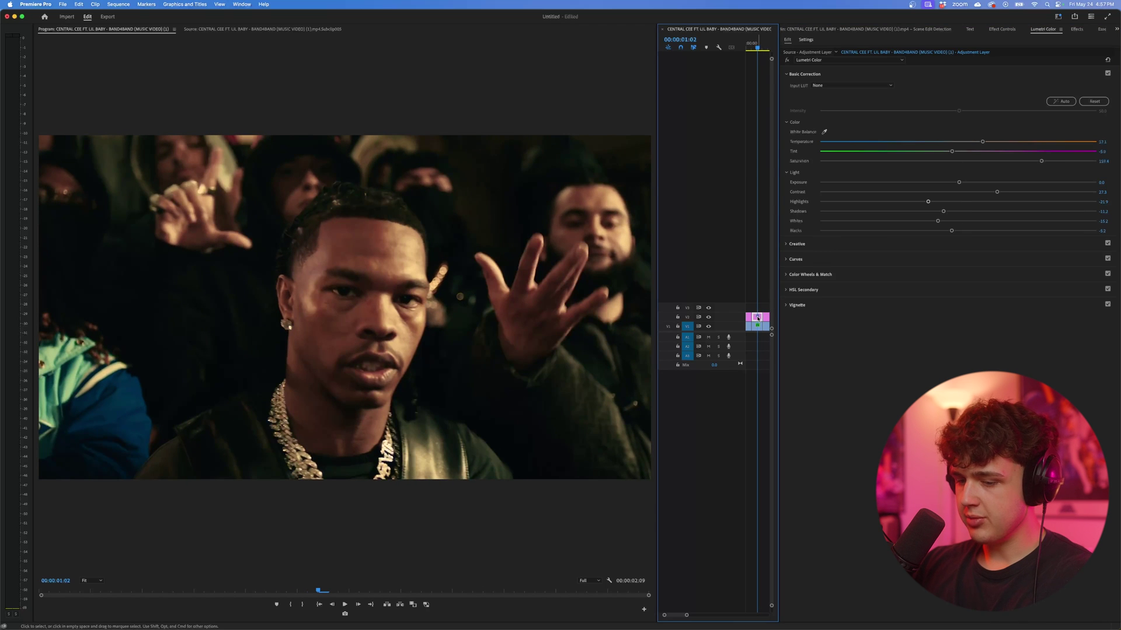
key("shift+super+e")
key("shift+super+e")
key("shift+super+e")
key("shift+super+e")
key("shift+super+e")
key("shift+super+e")
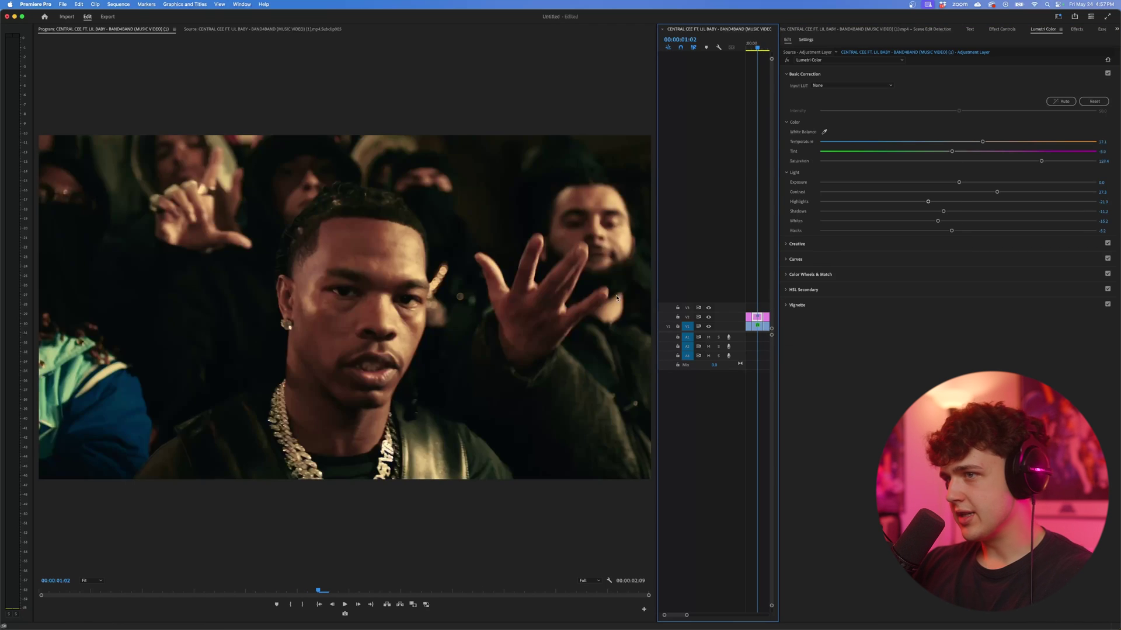
key("shift+super+e")
key("shift+super+e")
Move the playhead to 00:00:01:16 and apply the 276.cube LUT as the Creative look on the third adjustment layer segment
scroll(757, 297, "right", 1)
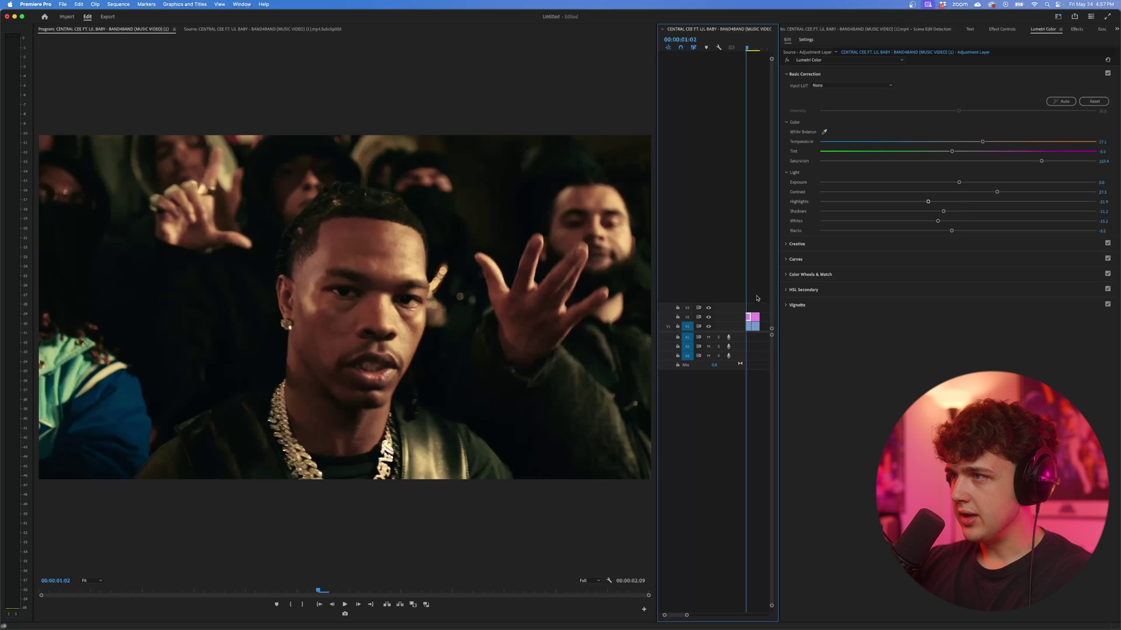
left_click_drag(749, 46, 753, 46)
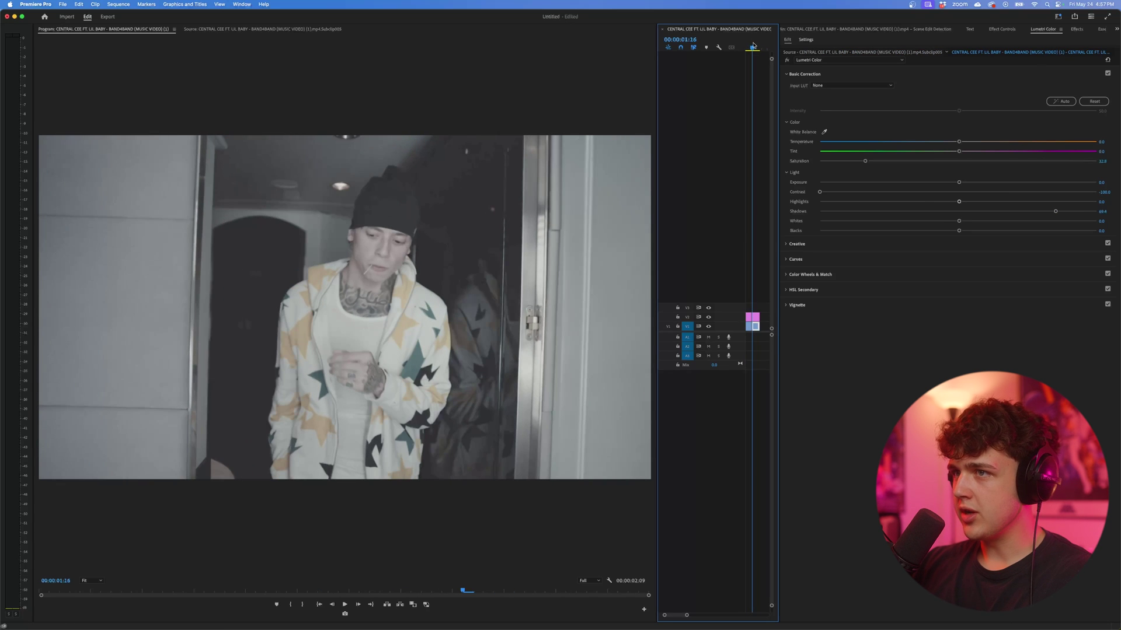
left_click(752, 317)
left_click(804, 73)
left_click(797, 90)
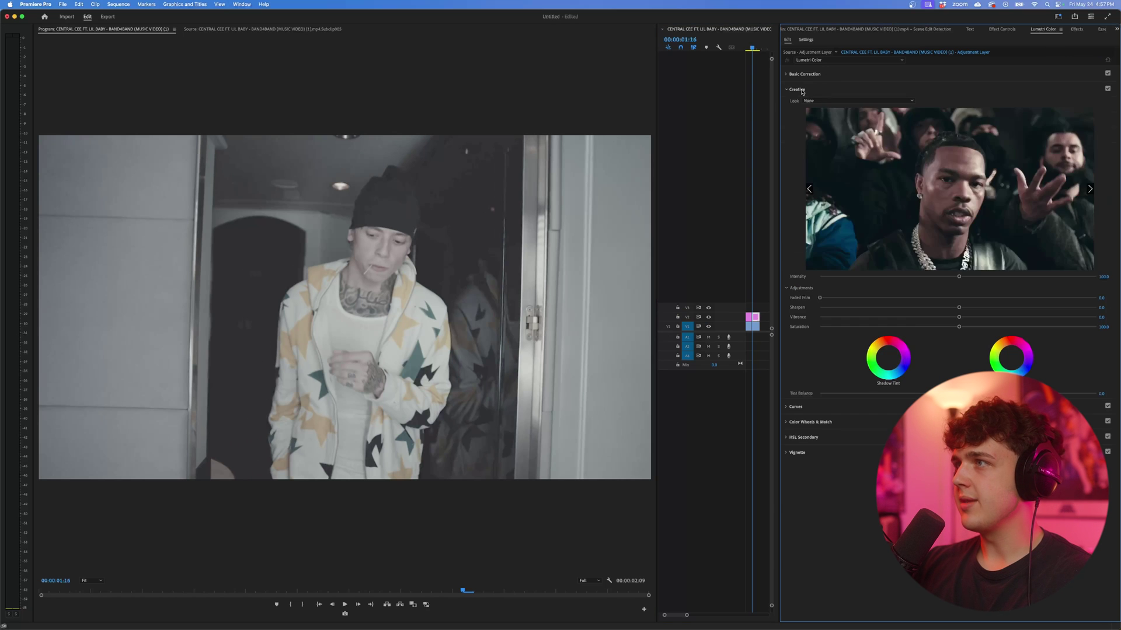
left_click(804, 101)
left_click(811, 124)
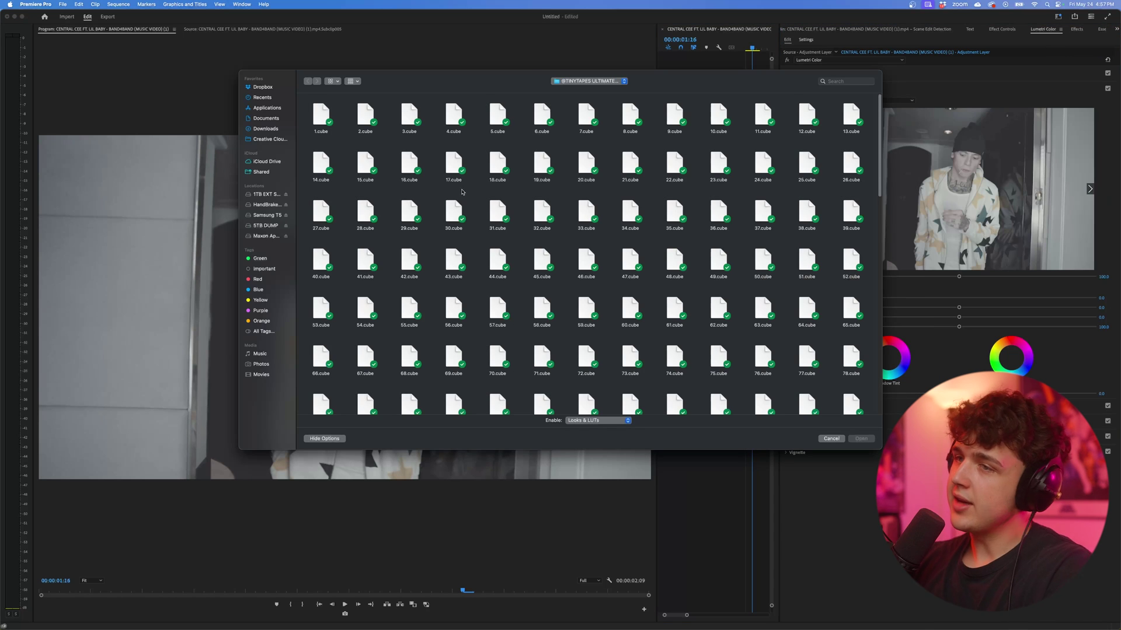
scroll(481, 198, "down", 5)
scroll(481, 258, "down", 10)
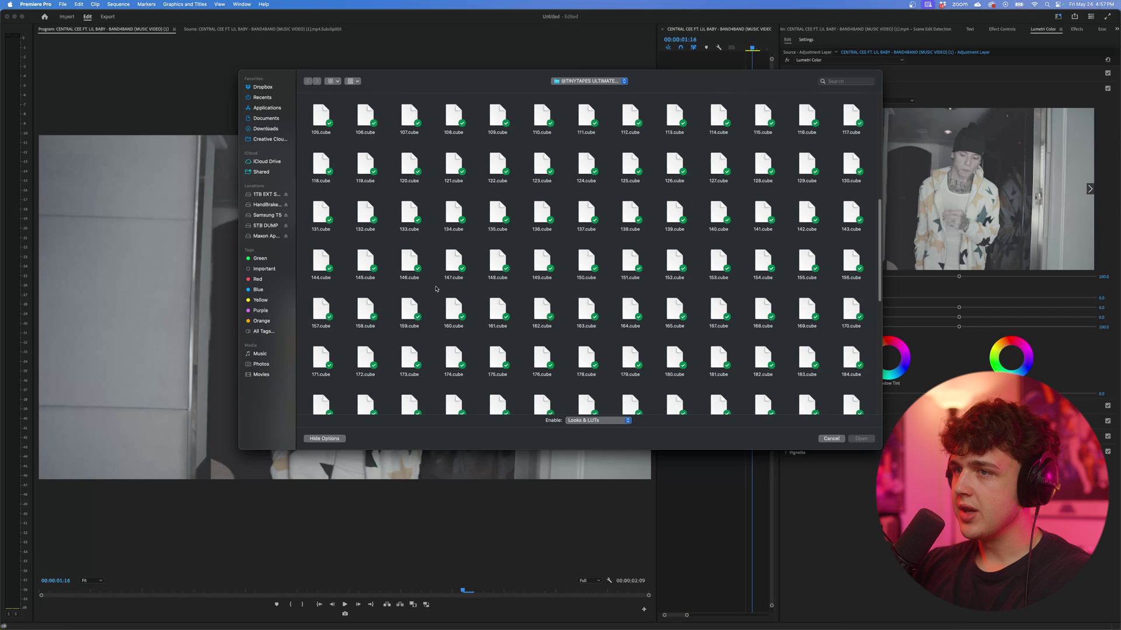
scroll(365, 321, "down", 5)
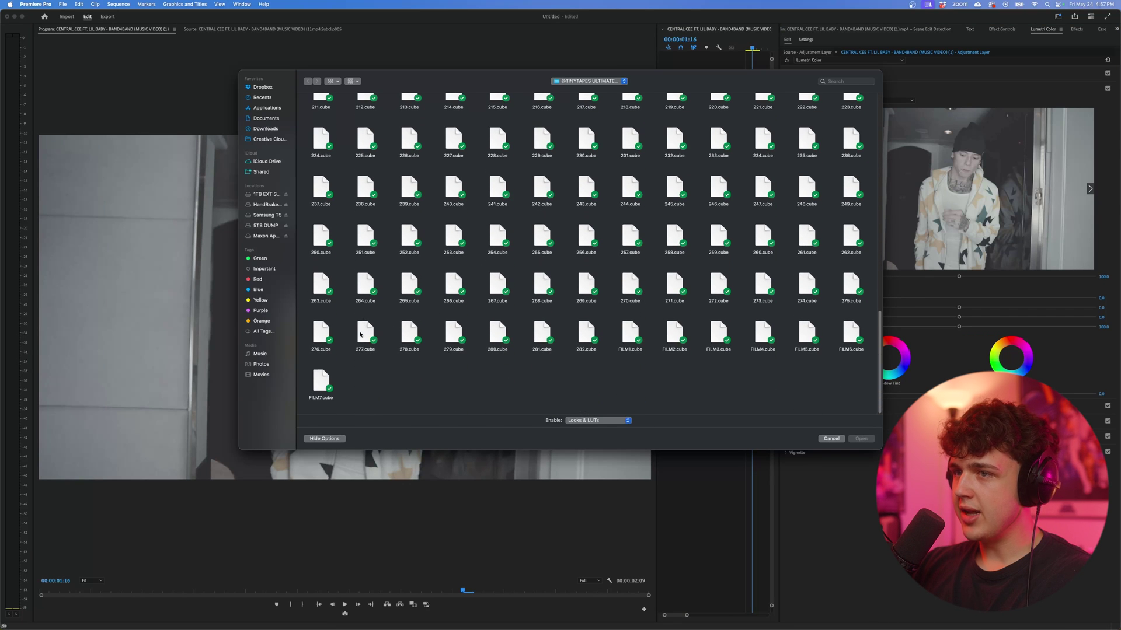
double_click(322, 334)
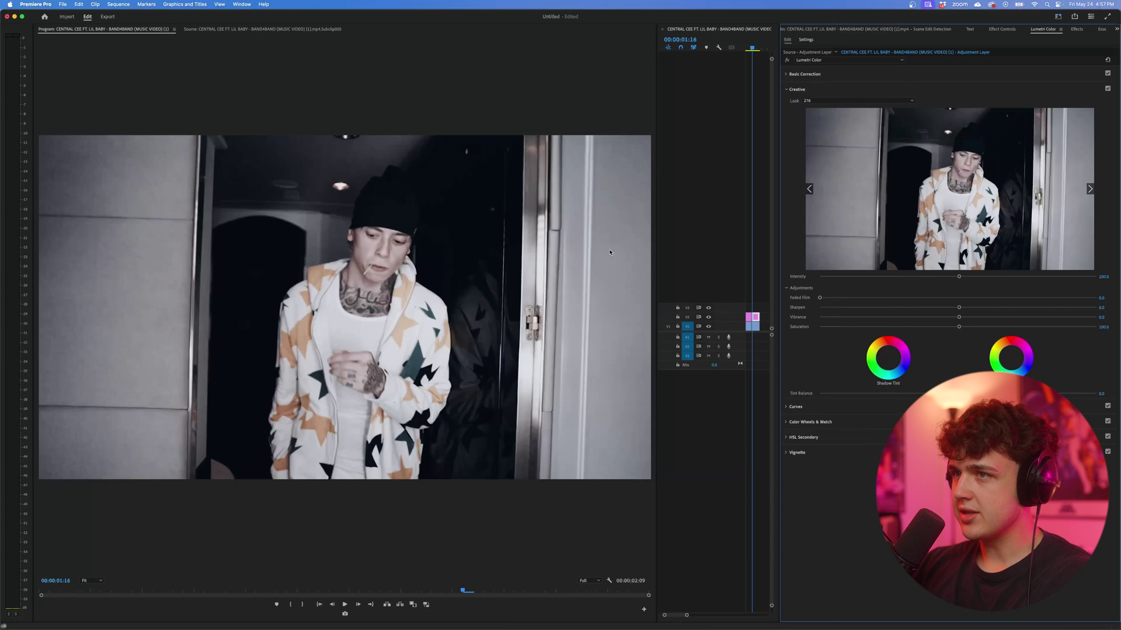
Set the third adjustment layer segment's tint to about 9, saturation 141, exposure -0.4, highlights 42, shadows -30, whites -19 and blacks 13
left_click_drag(752, 46, 759, 46)
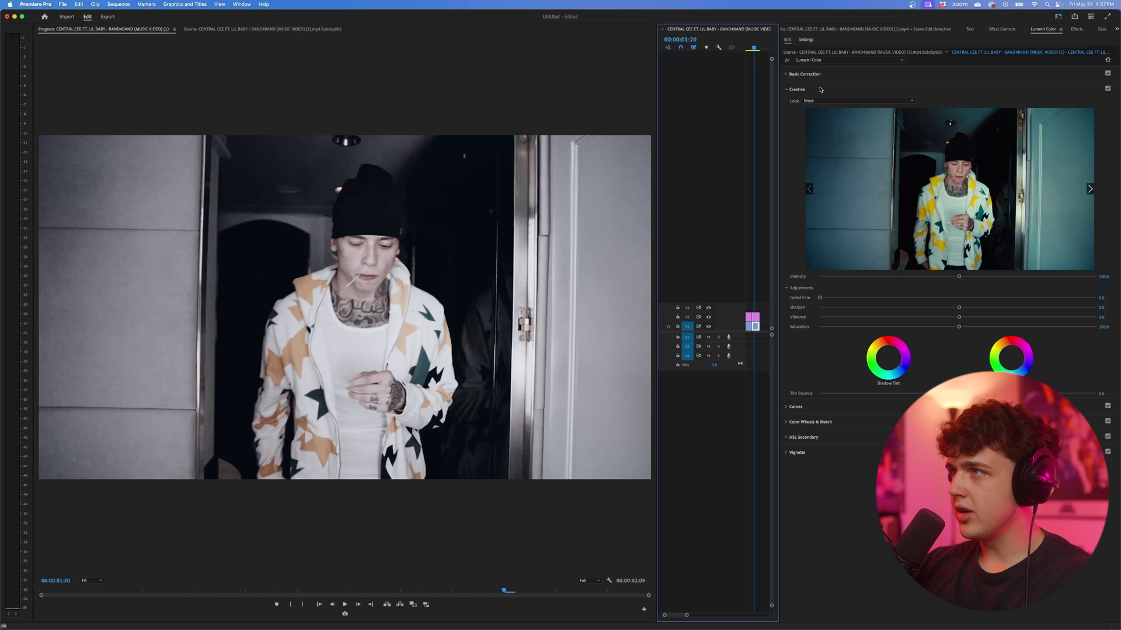
left_click(806, 74)
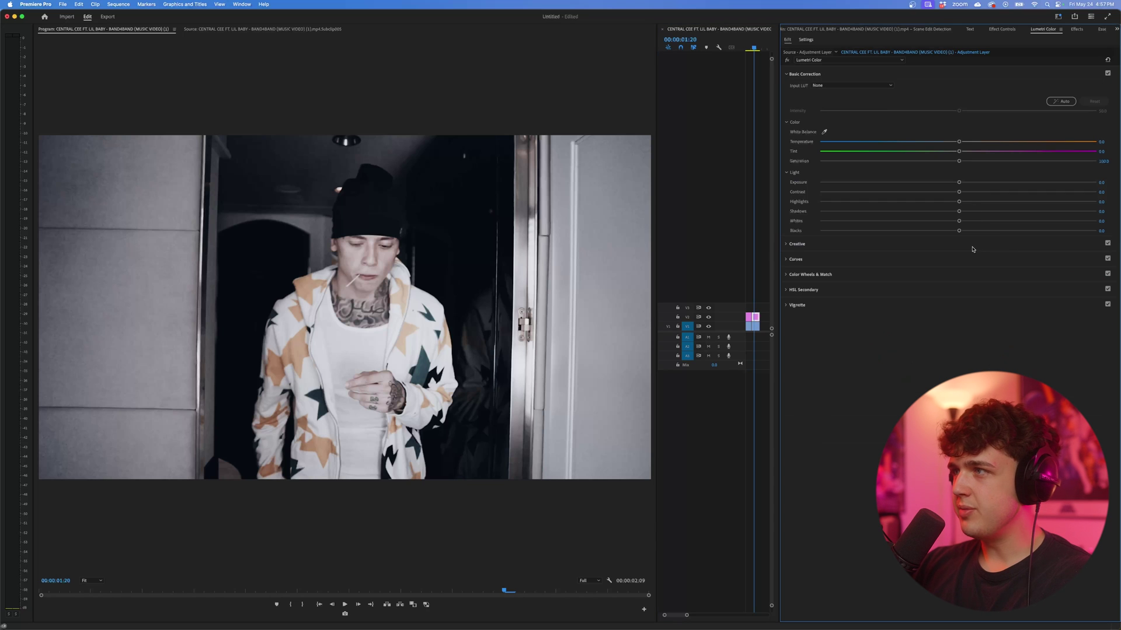
left_click(754, 48)
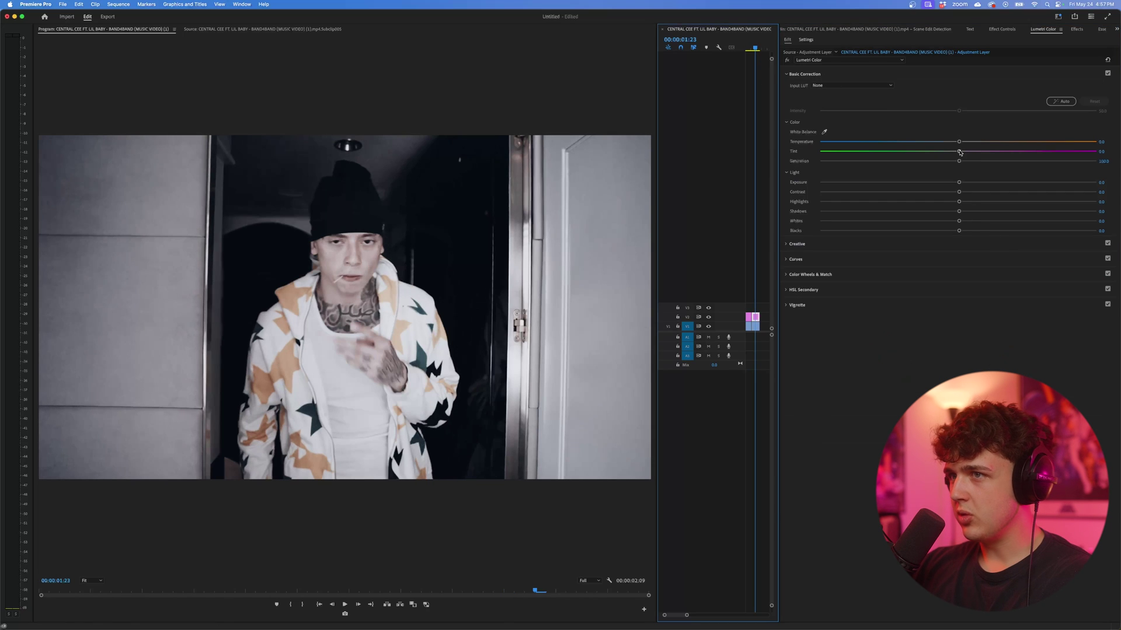
left_click_drag(959, 152, 1015, 161)
left_click_drag(958, 211, 917, 211)
left_click_drag(958, 221, 931, 222)
left_click_drag(959, 202, 1016, 202)
left_click_drag(958, 230, 977, 231)
Play the third clip, preview it enlarged, and toggle its adjustment layer segment to compare the graded and ungraded picture
key("space")
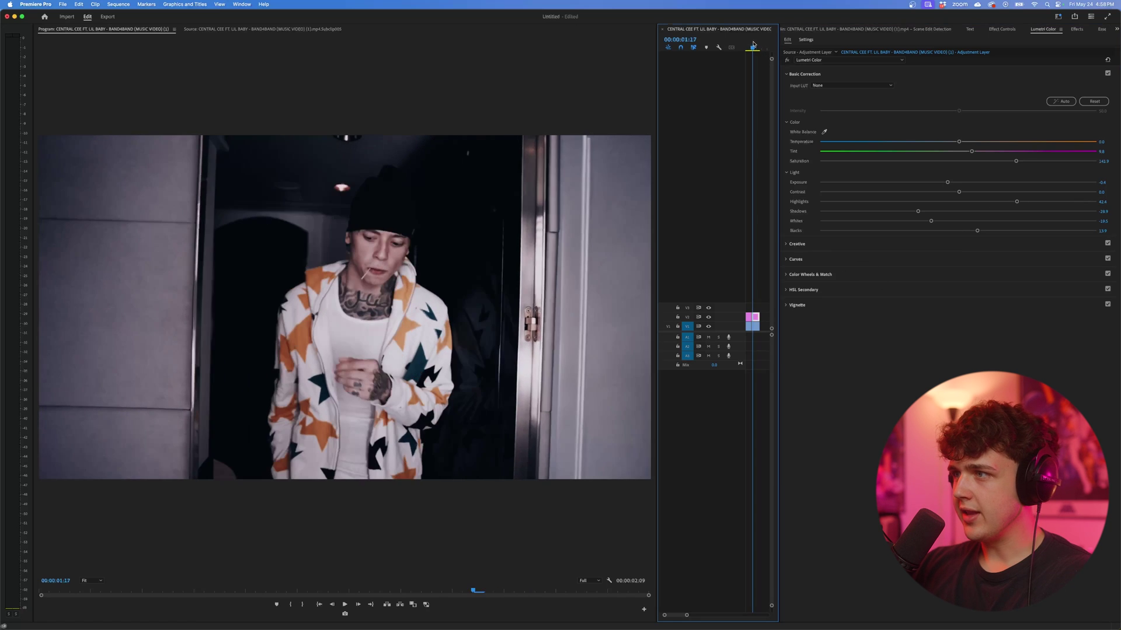
key("grave")
key("grave")
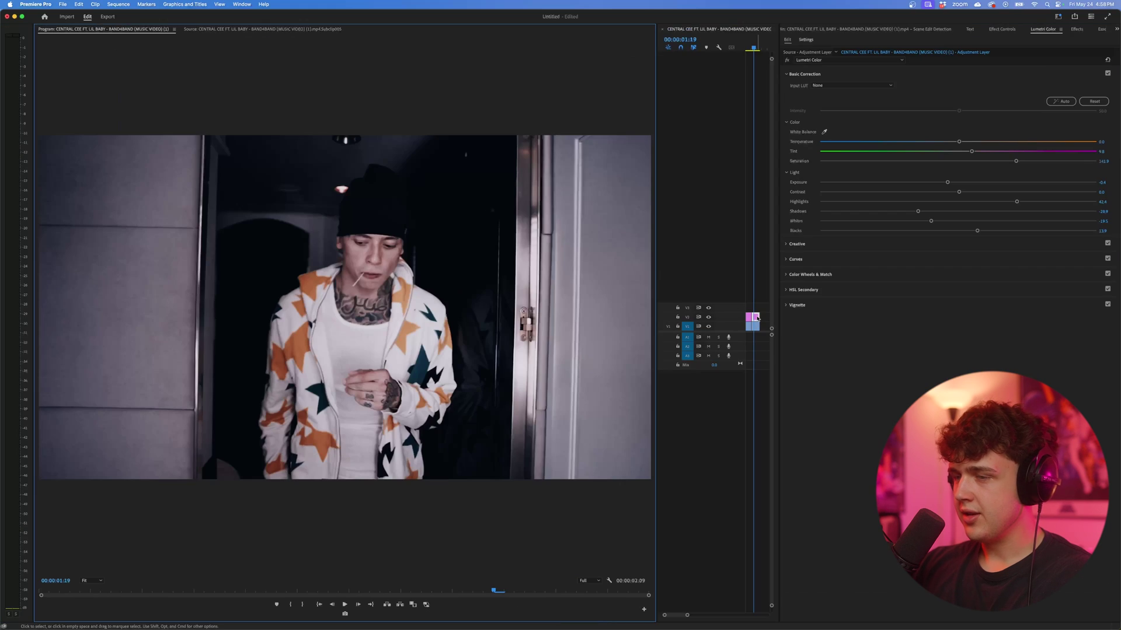
key("shift+super+e")
key("shift+super+e")
key("shift+super+e")
key("shift+super+e")
key("shift+super+e")
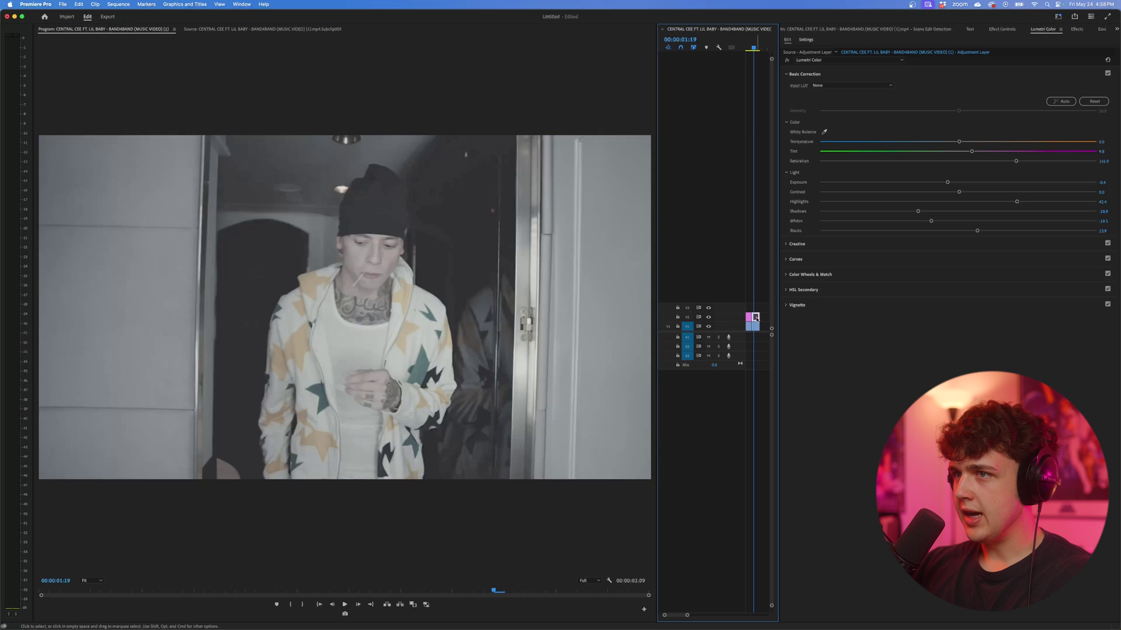
Undo a stronger magenta tint on the third adjustment layer segment and set its tint to about 13
left_click_drag(971, 153, 998, 154)
key("super+z")
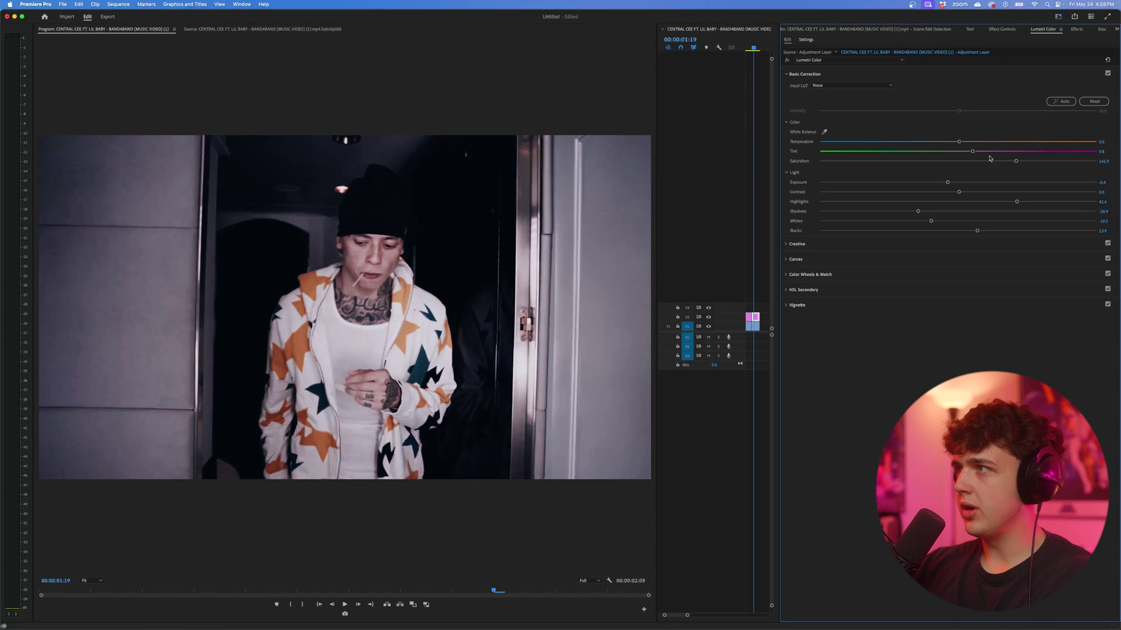
mouse_move(972, 154)
left_mouse_down()
mouse_move(933, 153)
mouse_move(980, 155)
left_mouse_up()
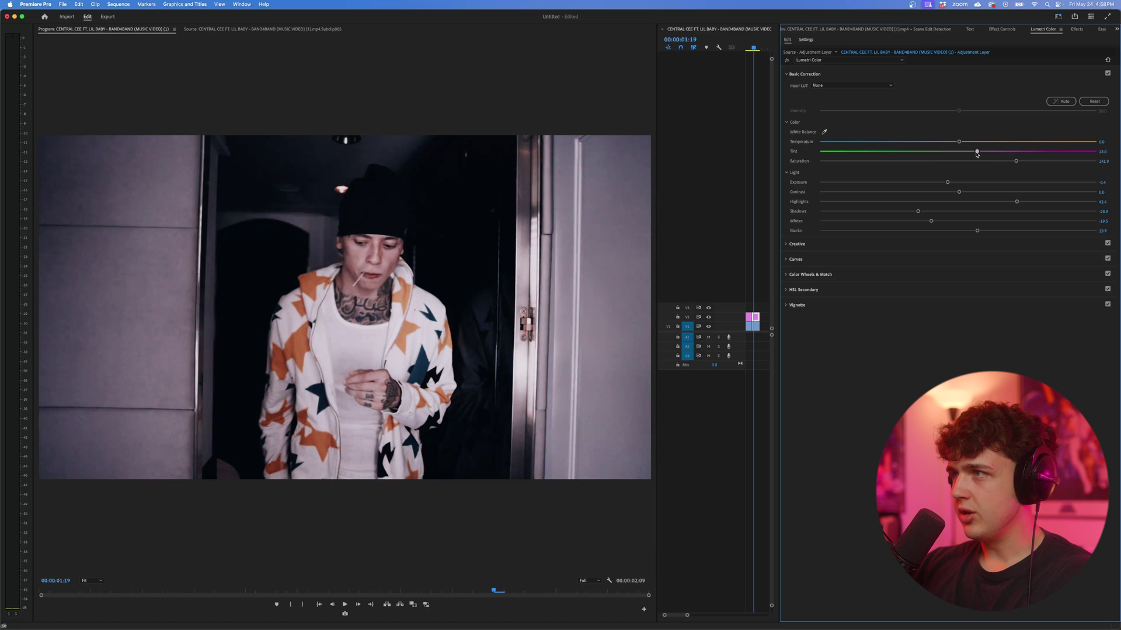
left_click(804, 74)
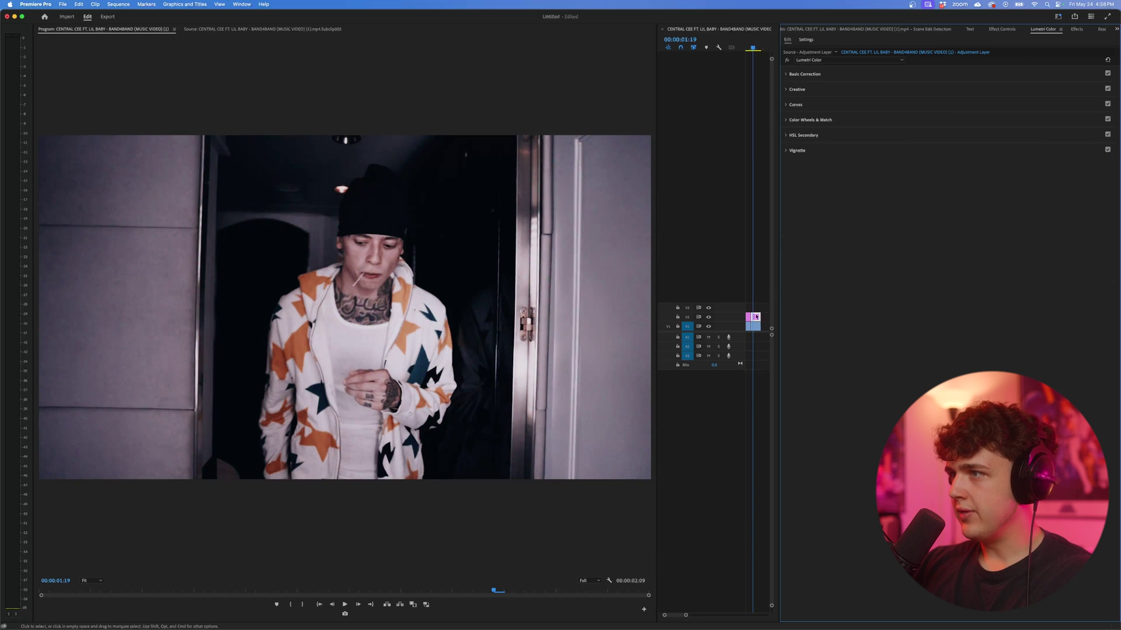
Duplicate the third clip beneath its raised adjustment layer and apply the VINTAGE GLOW (Highlights) MEDIUM preset to the copy after trying MINIMAL
left_click_drag(757, 317, 759, 318)
left_click(1076, 29)
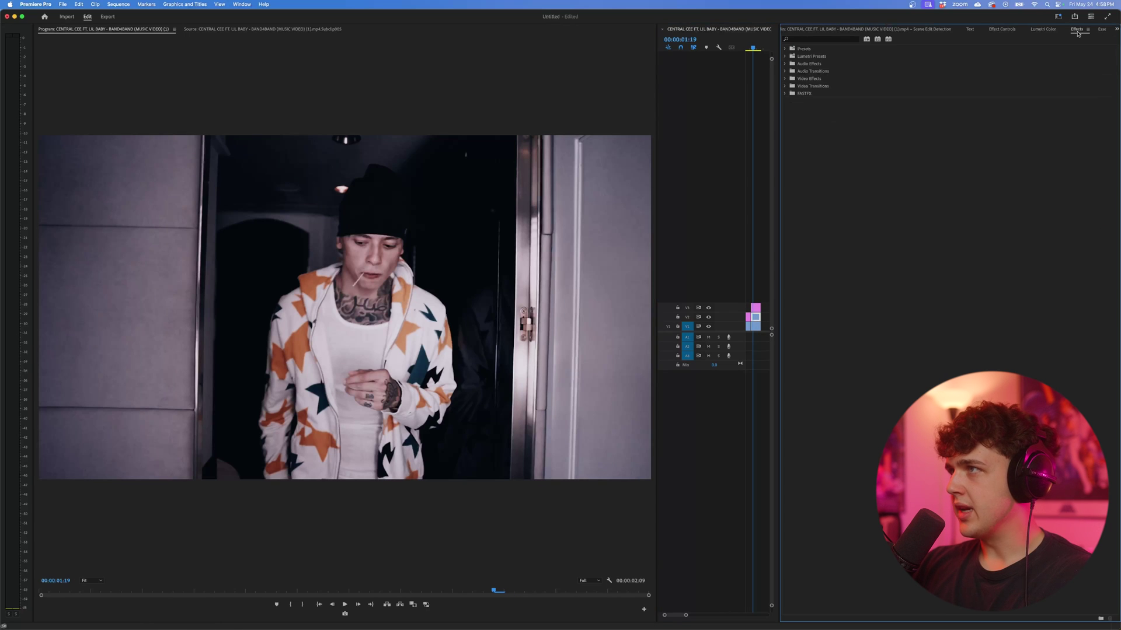
left_click(849, 38)
type("vinta")
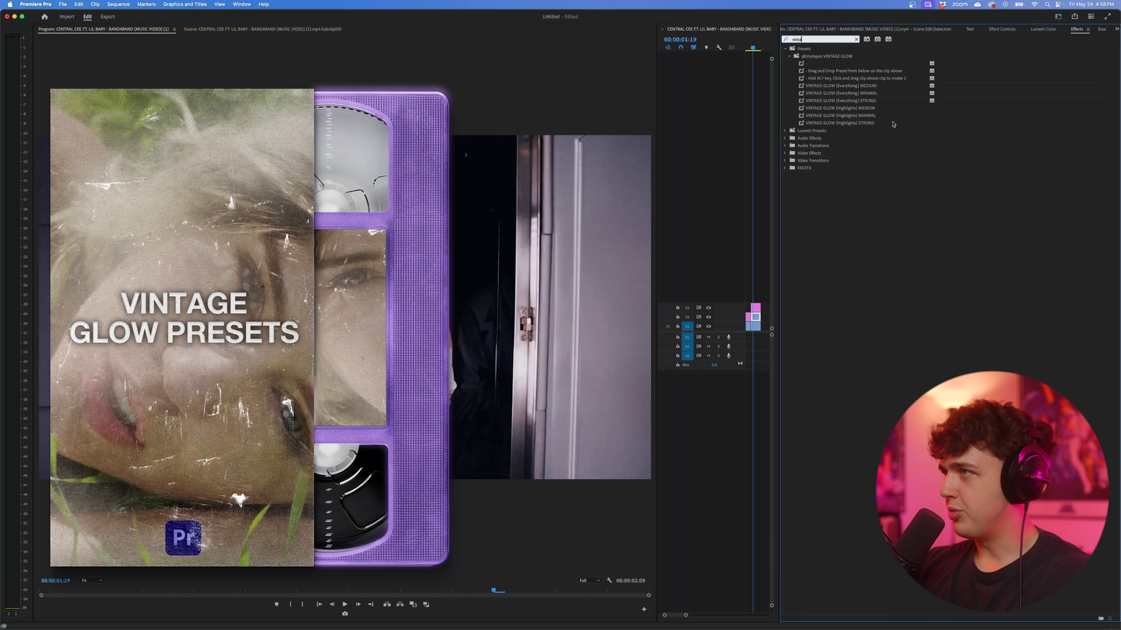
left_click_drag(870, 116, 756, 318)
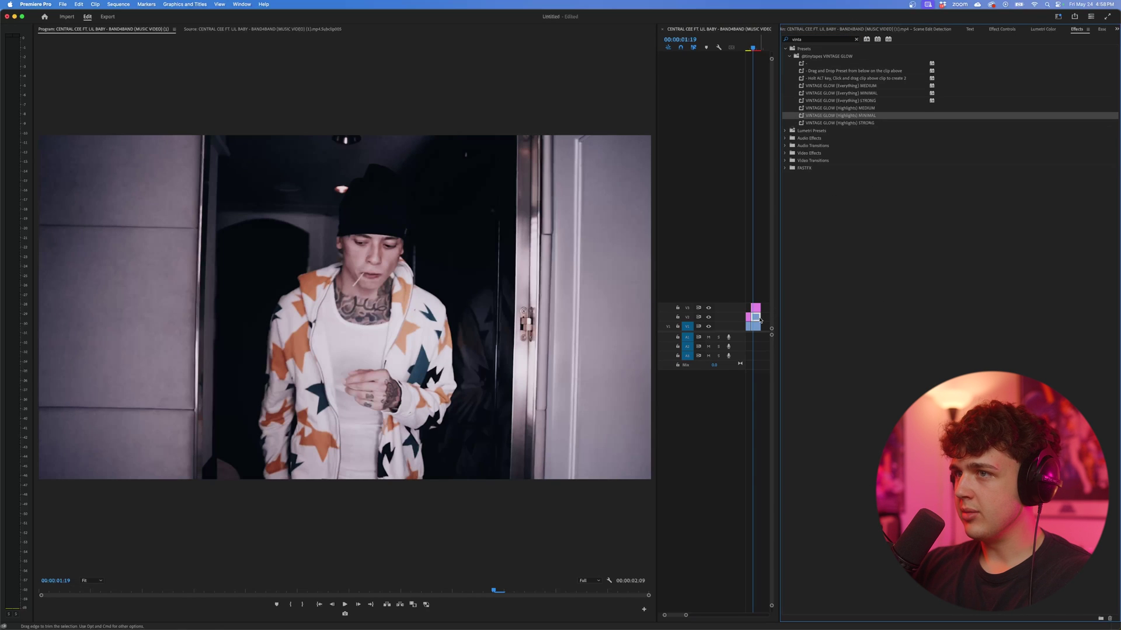
left_click(756, 319)
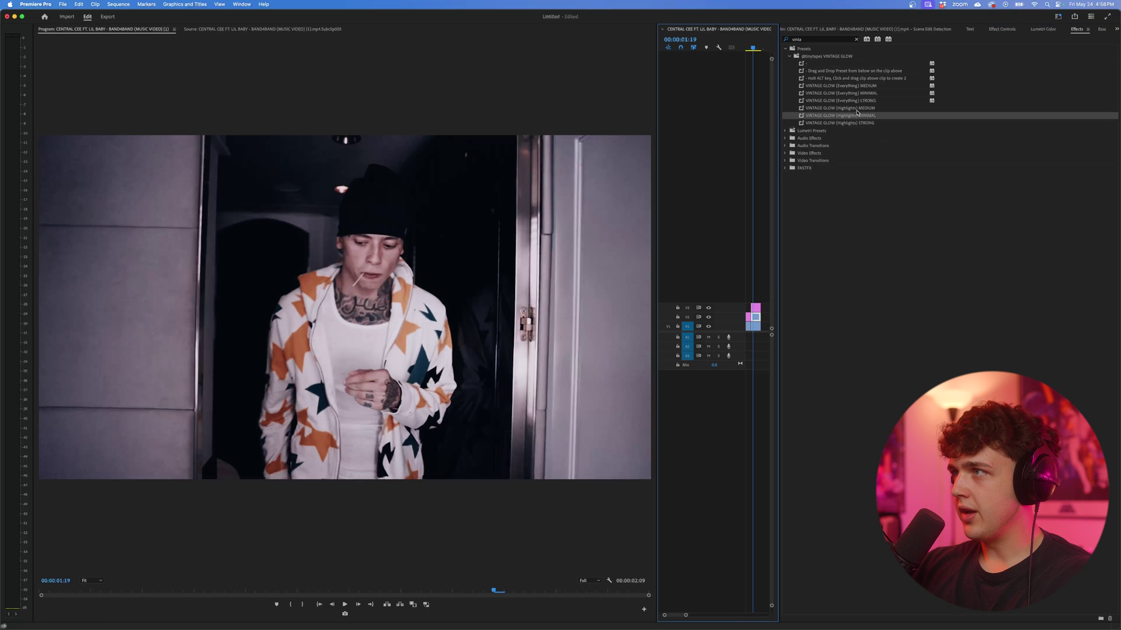
left_click_drag(840, 108, 754, 320)
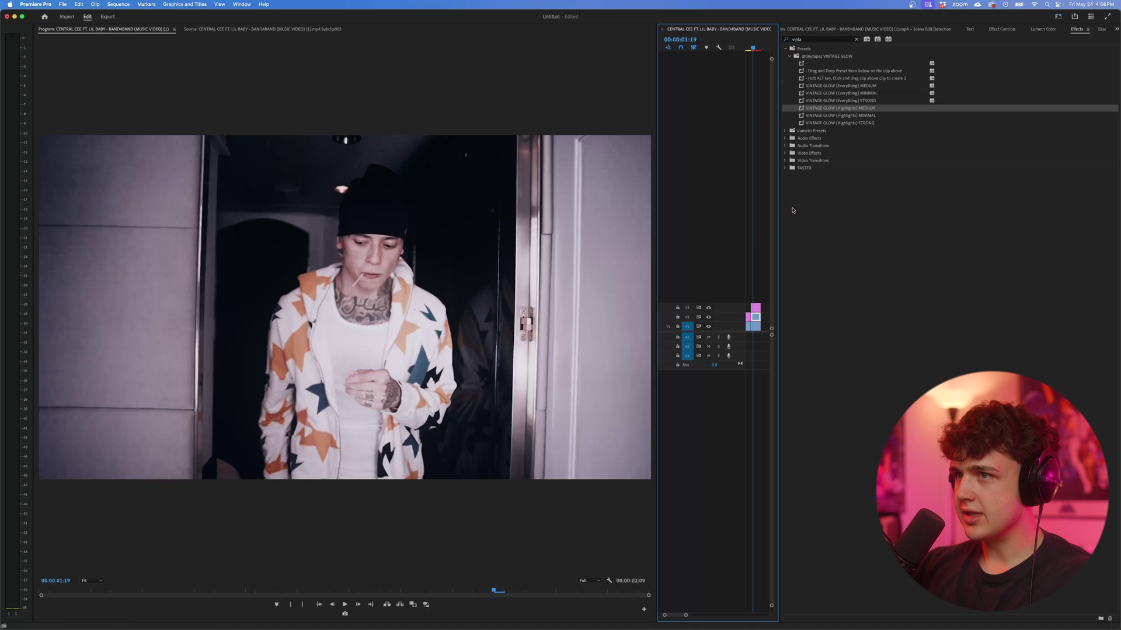
Lower the exposure of the glow copy of the third clip to about -1.7 in Basic Correction
left_click(1042, 29)
left_click(803, 72)
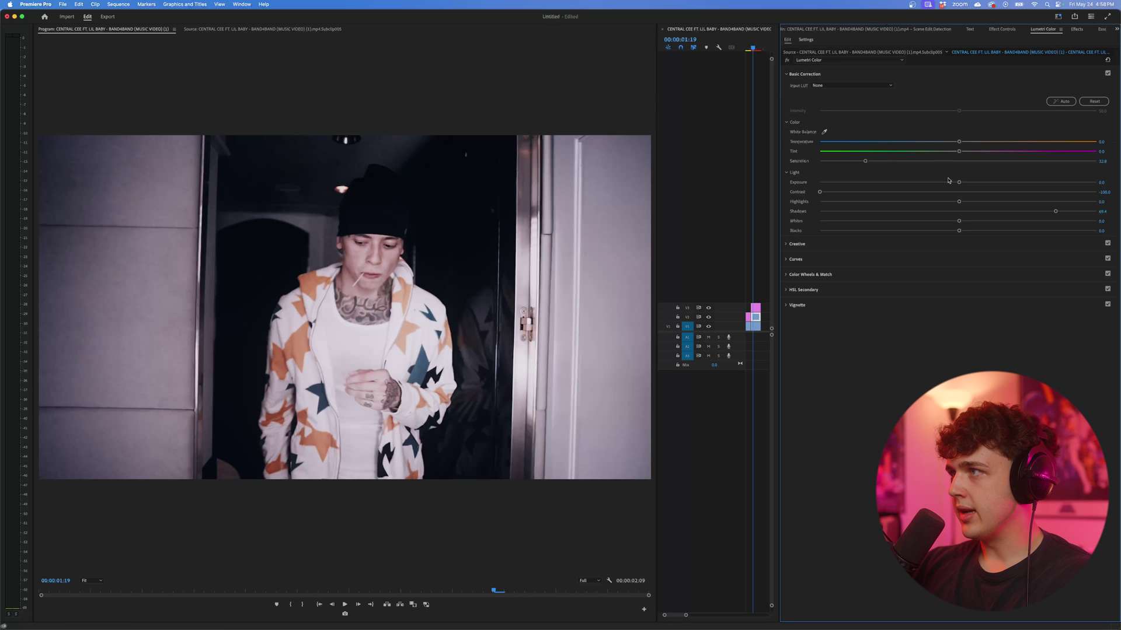
left_click_drag(958, 182, 913, 183)
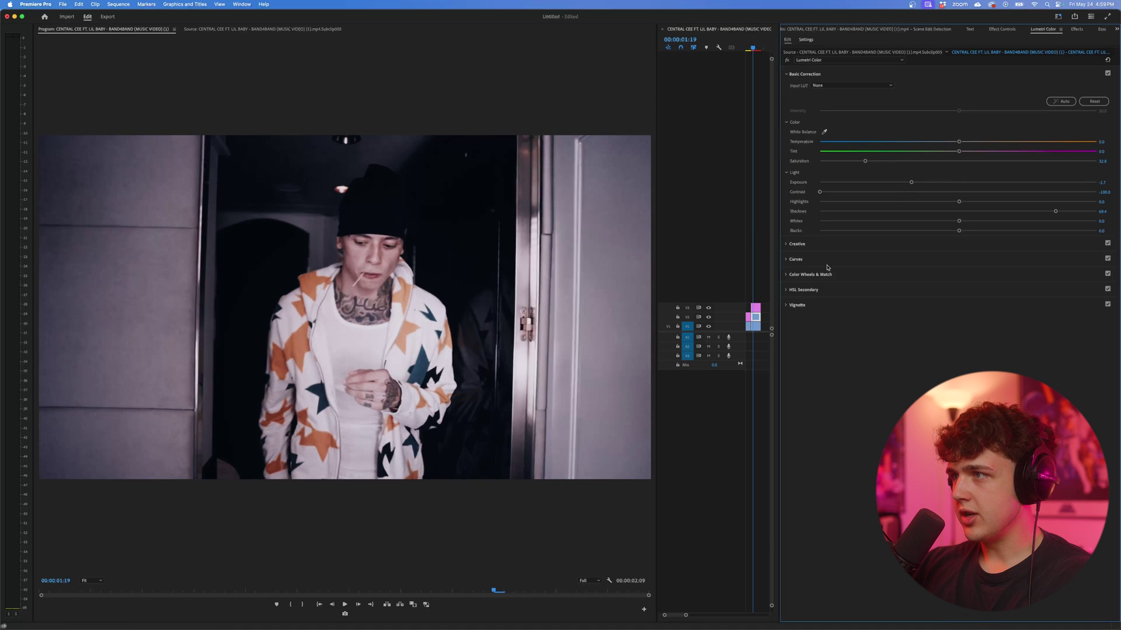
Toggle the glow copy of the third clip off and on to compare the shot with and without the glow
left_click(756, 318)
key("shift+super+e")
key("shift+super+e")
key("shift+super+e")
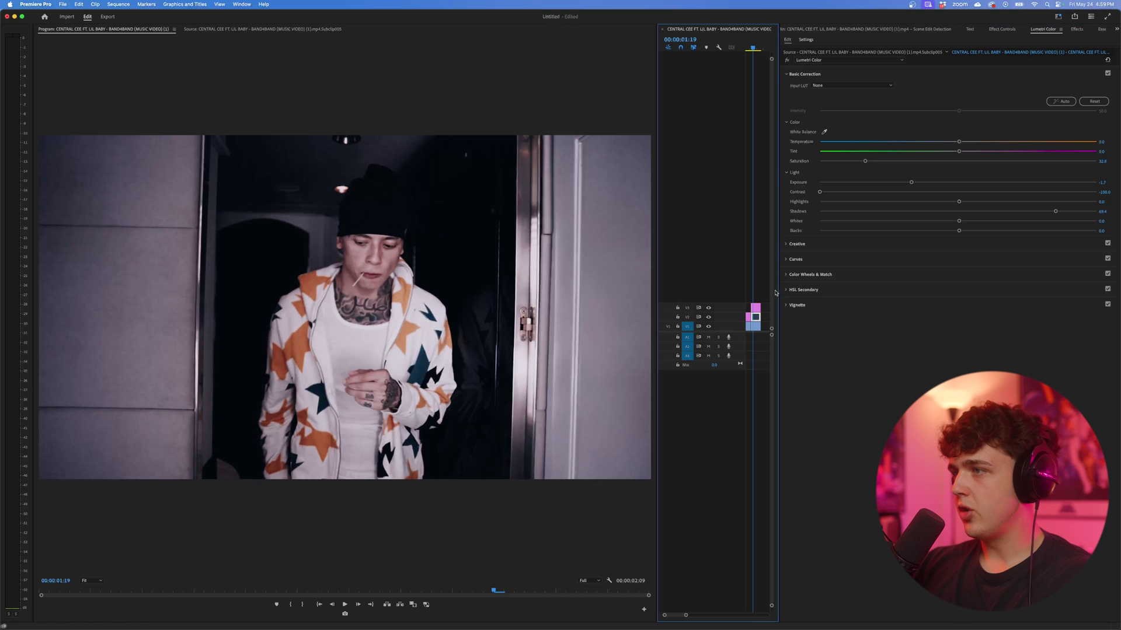
scroll(764, 287, "down", 2)
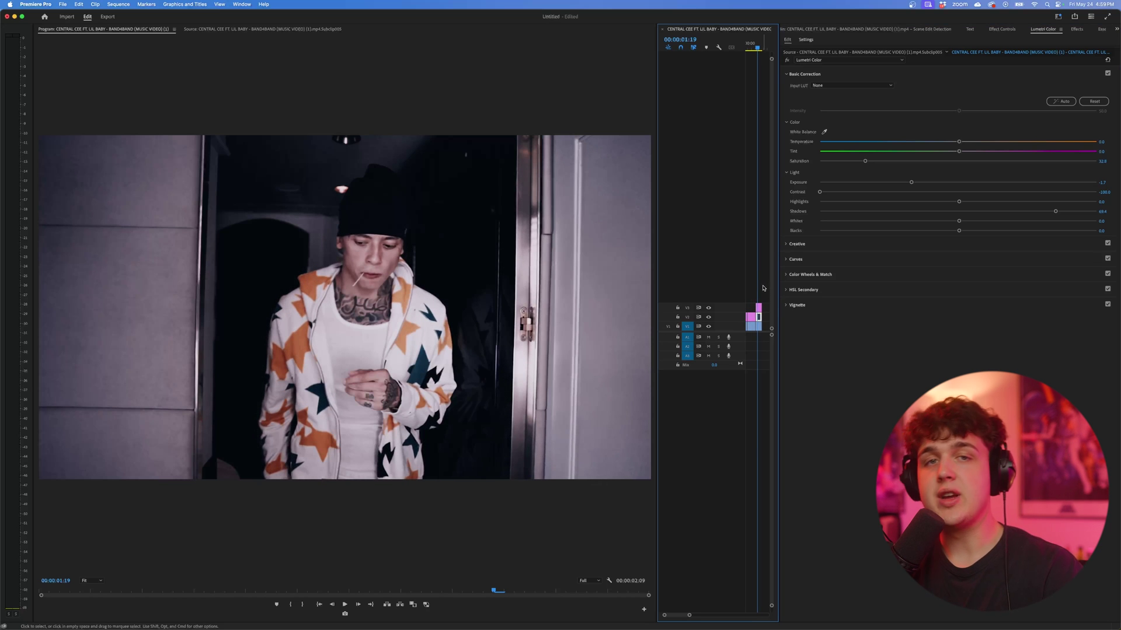